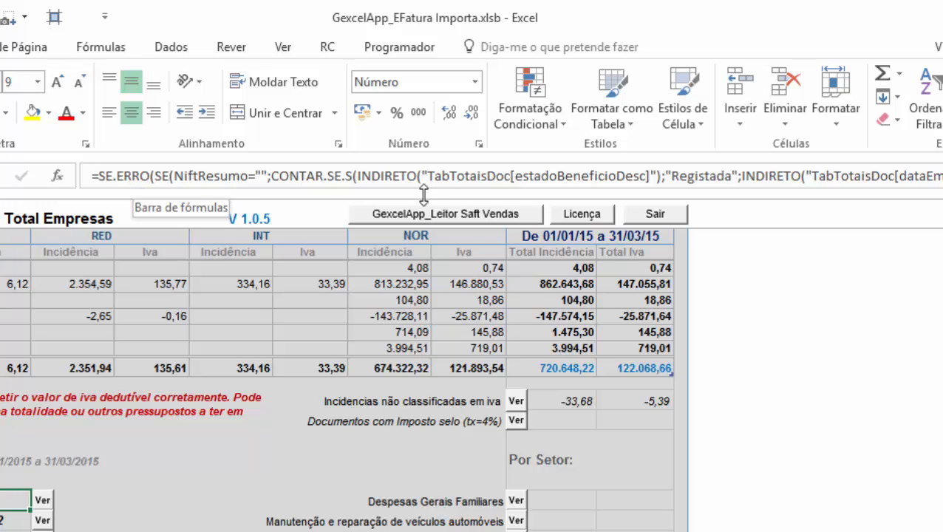
- Expand the formula bar in Excel and inspect the formula that counts Nº documentos Anulados on the Painel sheet
{"action": "left_click_drag", "start_coordinate": [424, 193], "coordinate": [419, 257]}
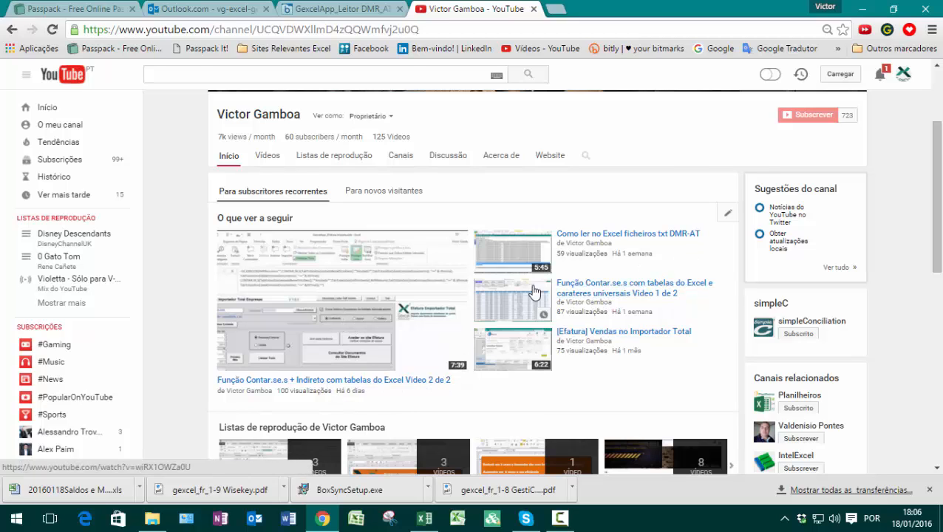
{"action": "key", "text": "alt+Tab"}
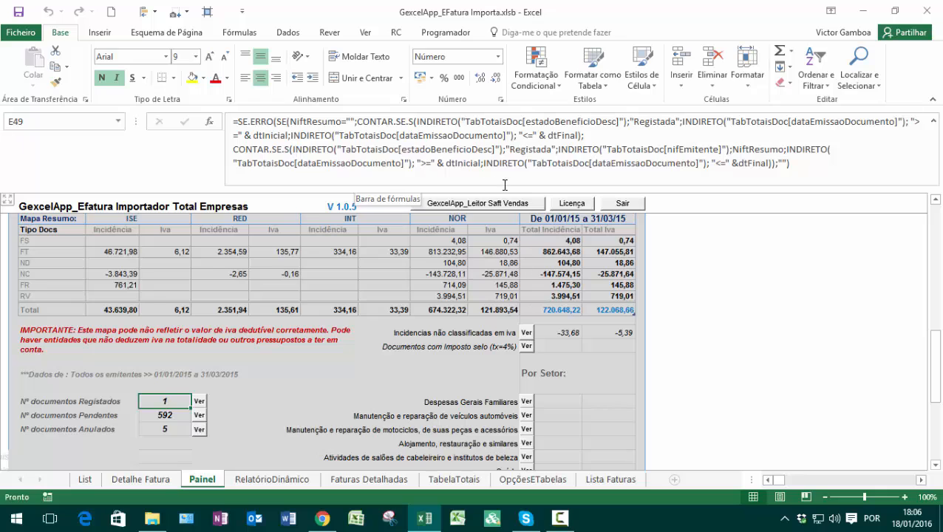
{"action": "left_click", "coordinate": [172, 428]}
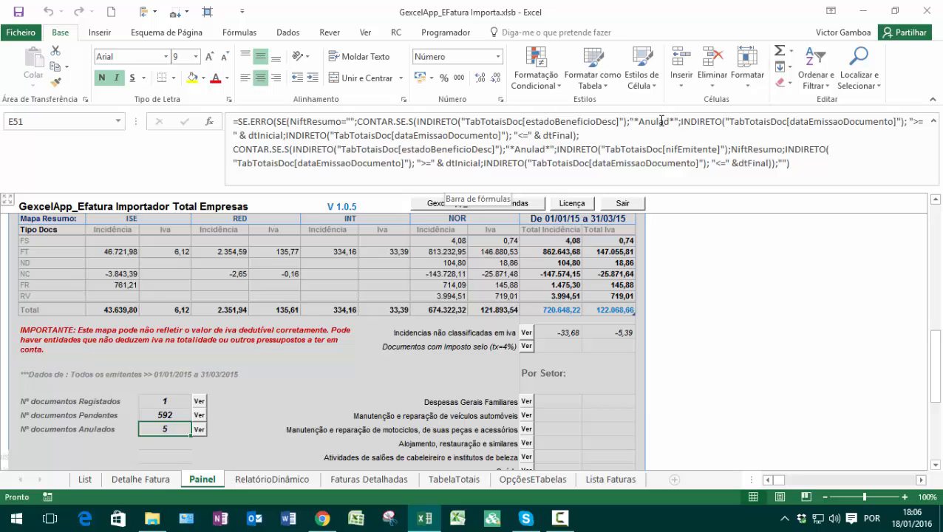
- View the supplier choices offered by the Emitente cell's list without changing the selection
{"action": "scroll", "coordinate": [303, 275], "scroll_direction": "up", "scroll_amount": 3}
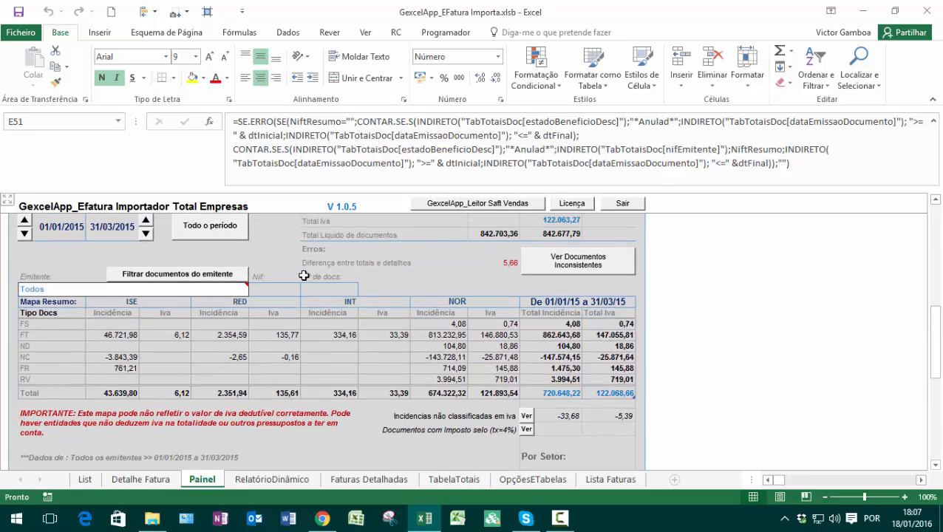
{"action": "left_click", "coordinate": [195, 293]}
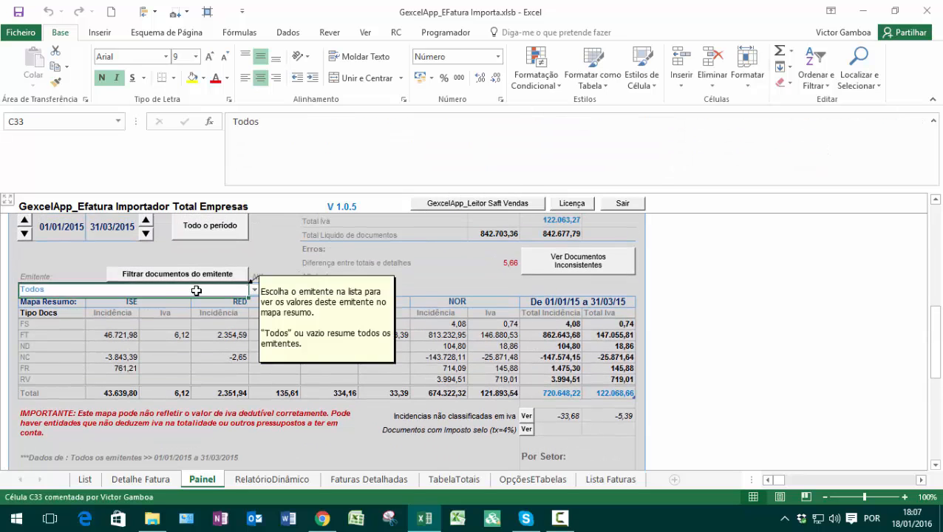
{"action": "left_click", "coordinate": [255, 290]}
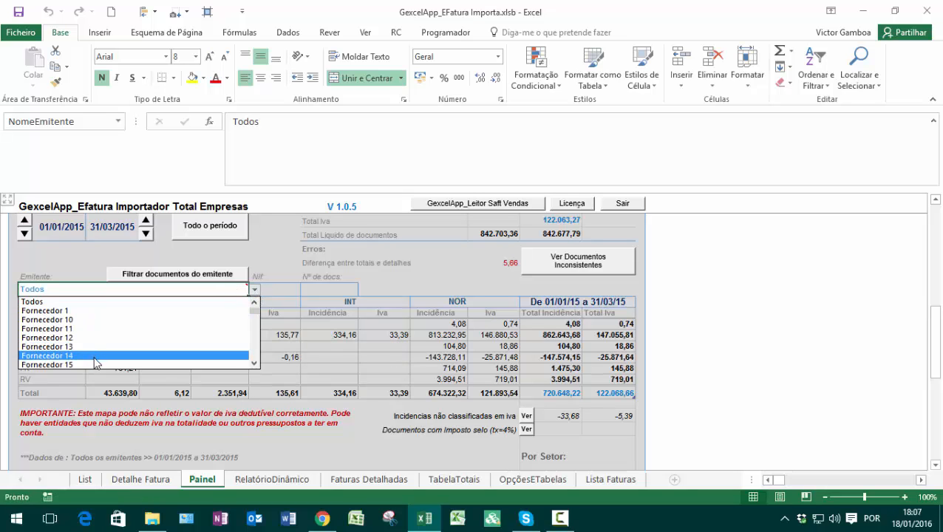
{"action": "left_click", "coordinate": [122, 291]}
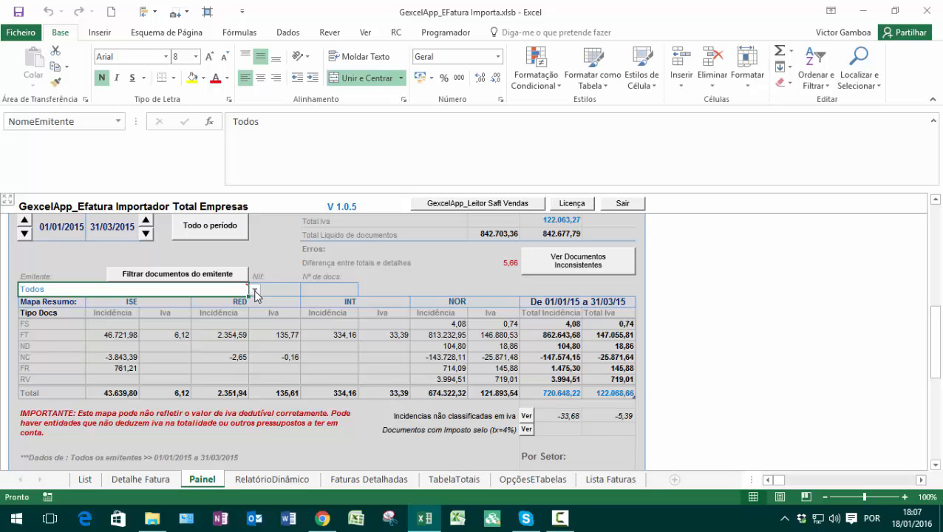
- View the entities offered in the Nome list and return to the Emitente cell
{"action": "scroll", "coordinate": [294, 293], "scroll_direction": "up", "scroll_amount": 10}
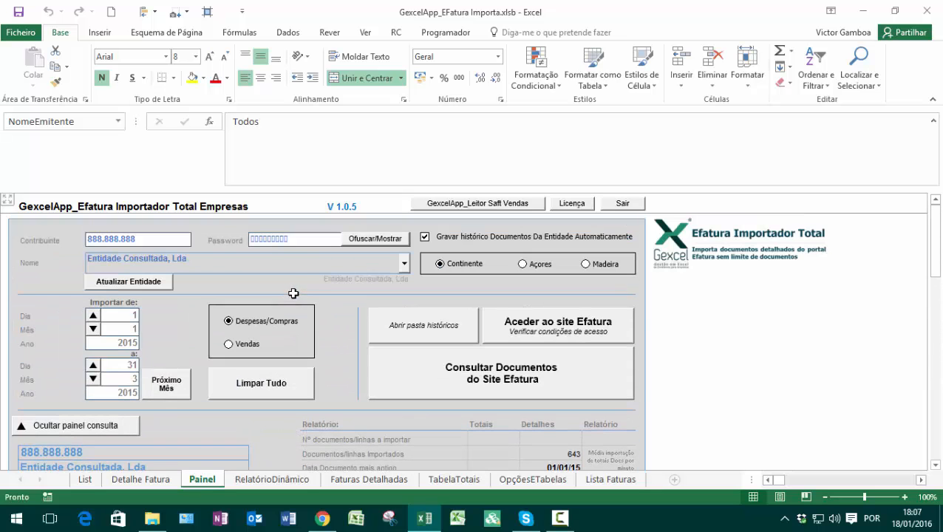
{"action": "left_click", "coordinate": [404, 263]}
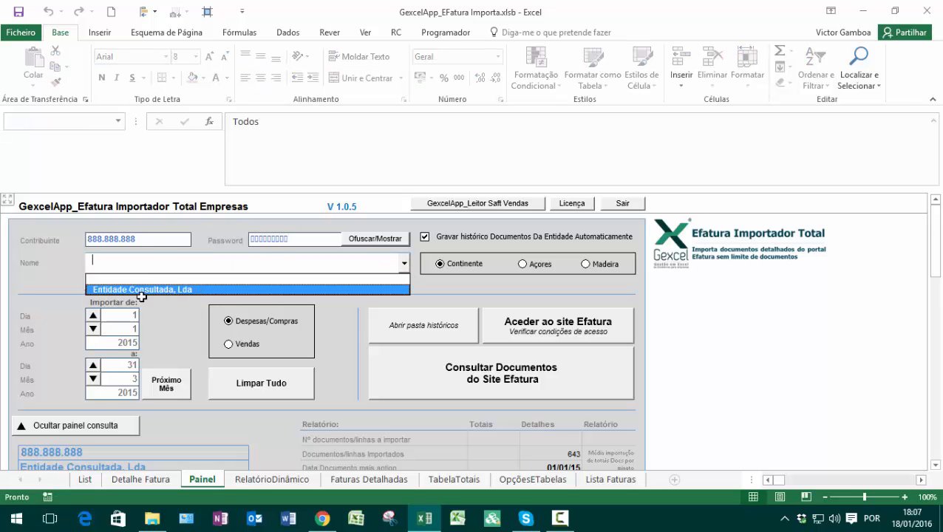
{"action": "scroll", "coordinate": [176, 312], "scroll_direction": "down", "scroll_amount": 2}
{"action": "left_click", "coordinate": [285, 352]}
{"action": "scroll", "coordinate": [274, 343], "scroll_direction": "down", "scroll_amount": 4}
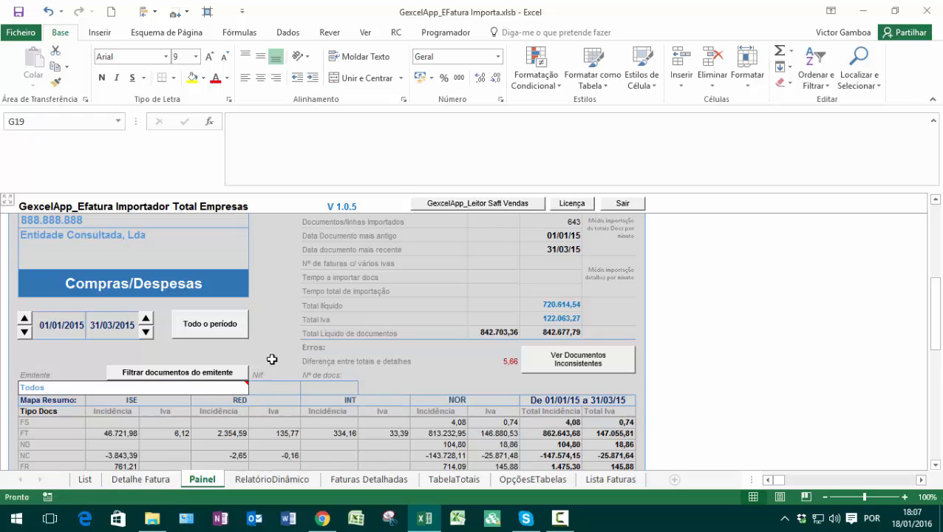
{"action": "scroll", "coordinate": [209, 346], "scroll_direction": "down", "scroll_amount": 2}
{"action": "left_click", "coordinate": [213, 305]}
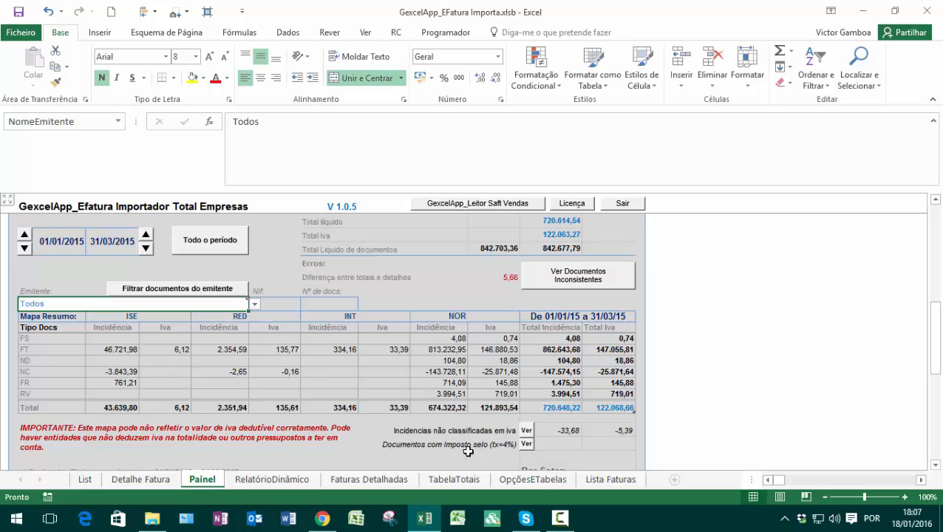
- Examine the Lista de fornecedores table on the OpçõesETabelas sheet and return to the Painel sheet
{"action": "left_click", "coordinate": [534, 480]}
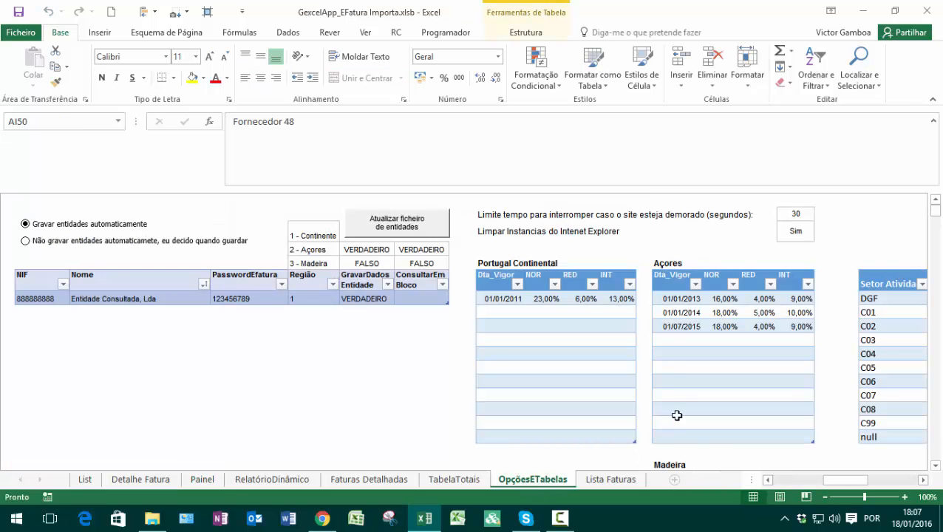
{"action": "left_click_drag", "start_coordinate": [835, 481], "coordinate": [886, 480]}
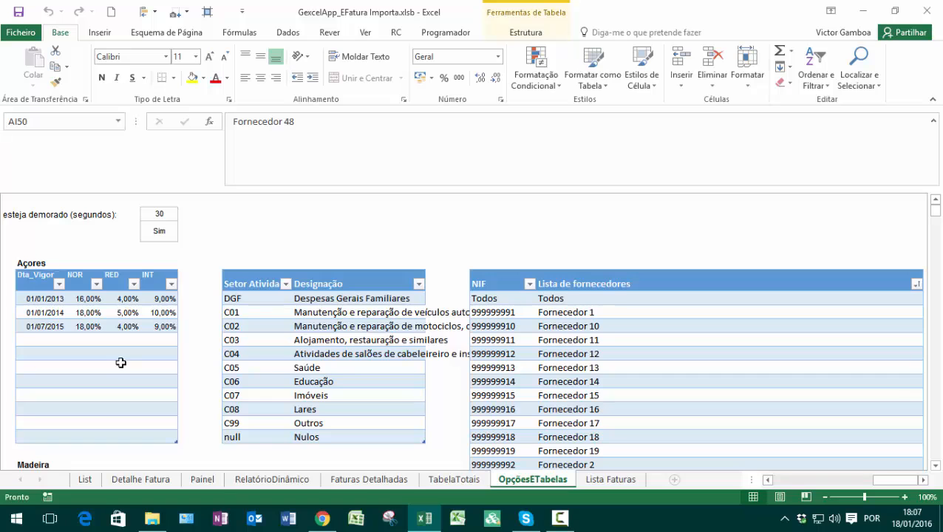
{"action": "left_click", "coordinate": [202, 479]}
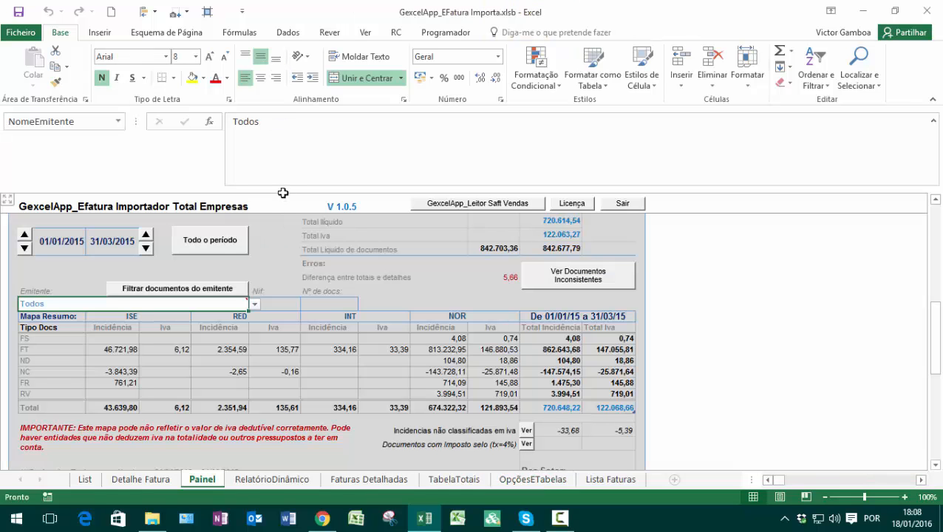
- Collapse the formula bar to a single line and look over the Painel sheet
{"action": "left_click_drag", "start_coordinate": [284, 184], "coordinate": [284, 130]}
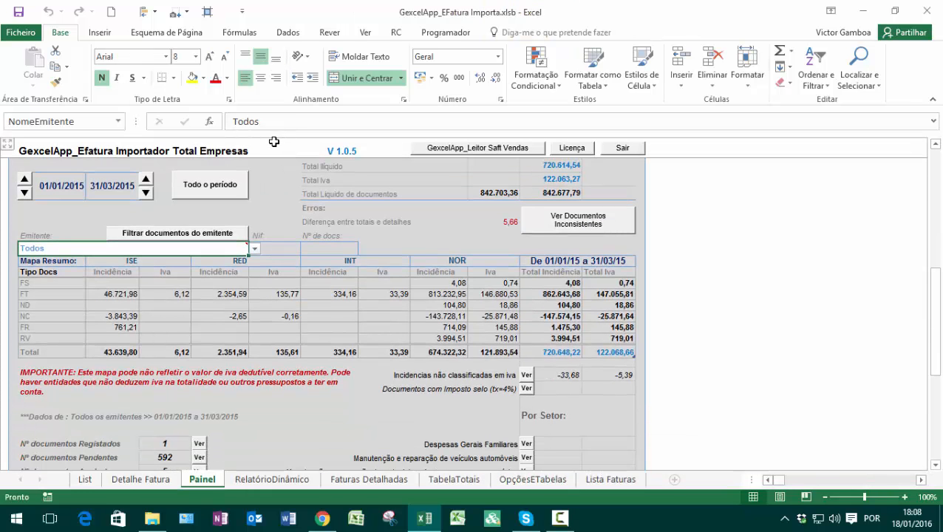
{"action": "scroll", "coordinate": [258, 205], "scroll_direction": "up", "scroll_amount": 4}
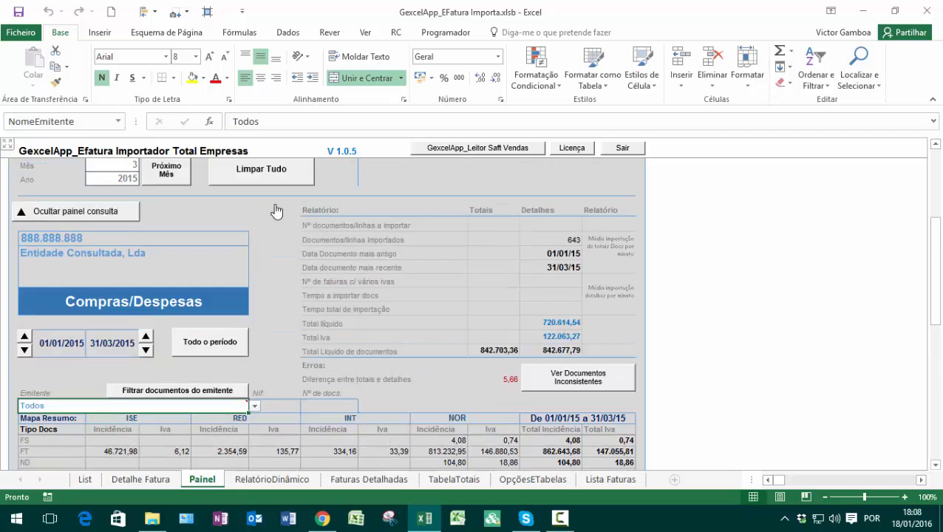
{"action": "scroll", "coordinate": [276, 210], "scroll_direction": "up", "scroll_amount": 3}
{"action": "scroll", "coordinate": [357, 304], "scroll_direction": "down", "scroll_amount": 6}
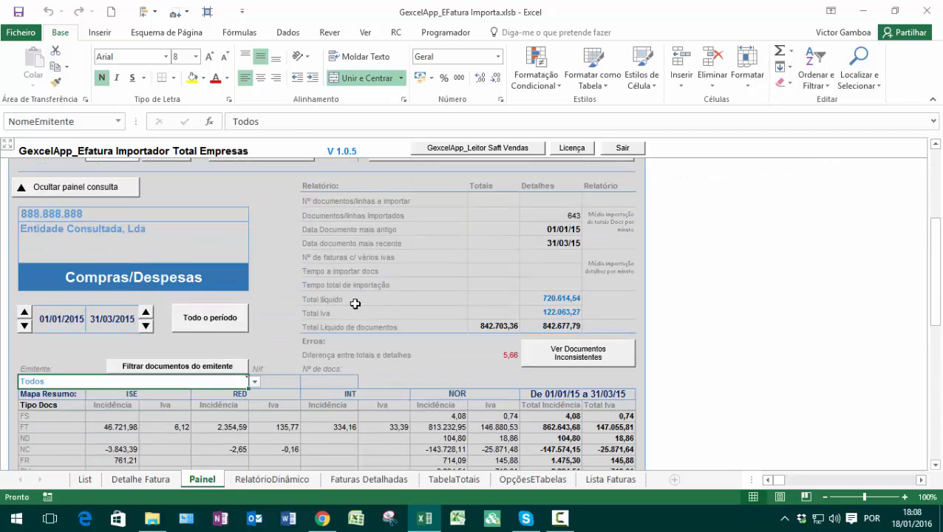
- Compare the supplier table on OpçõesETabelas with the choices in the Emitente list on Painel
{"action": "left_click", "coordinate": [544, 481]}
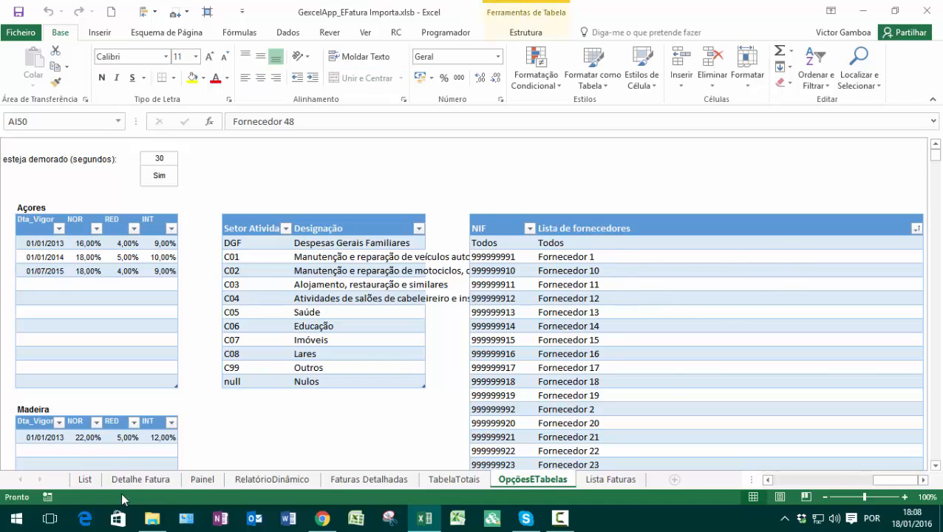
{"action": "left_click", "coordinate": [85, 479]}
{"action": "left_click", "coordinate": [202, 479]}
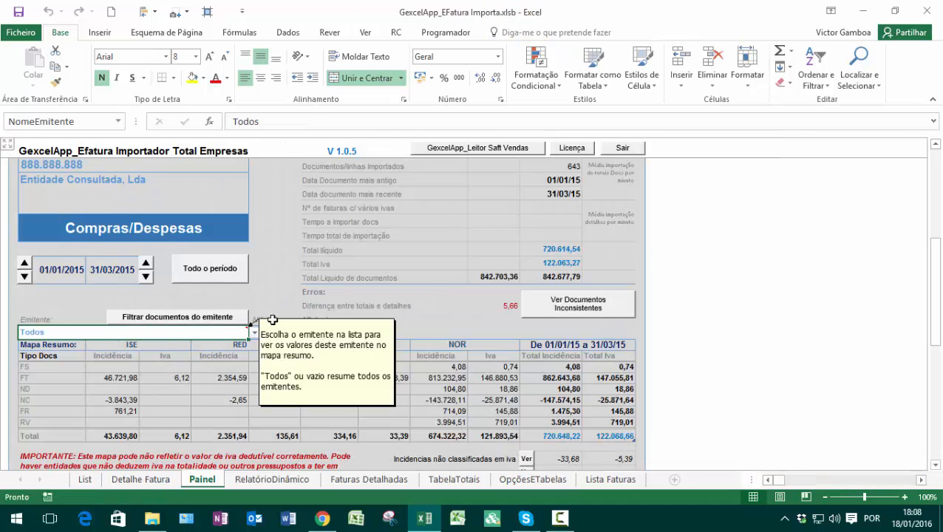
{"action": "left_click", "coordinate": [255, 334]}
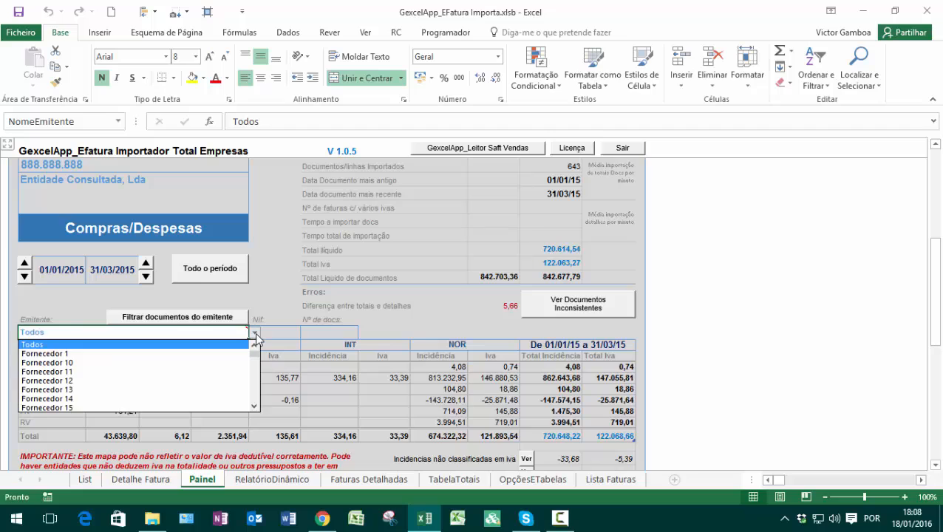
{"action": "left_click", "coordinate": [255, 334]}
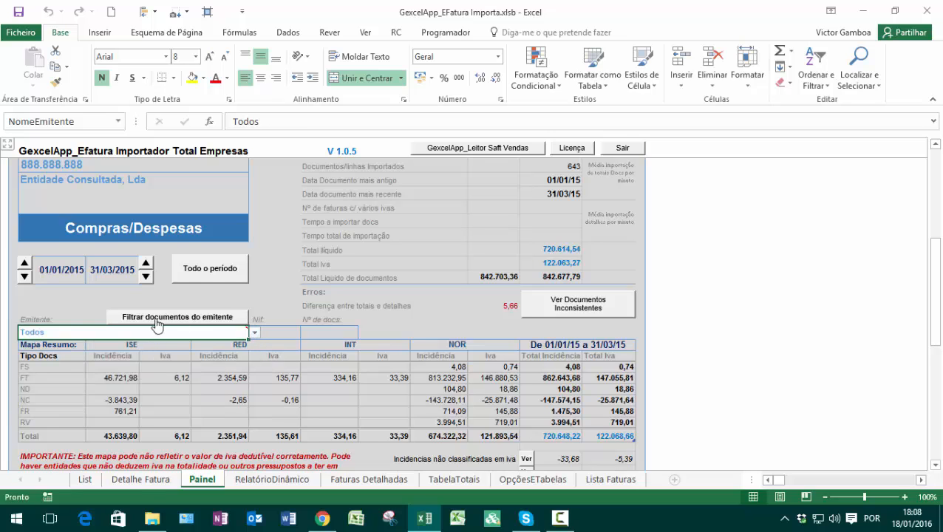
- Delete the Emitente cell's content, remove its data validation, and check the cell for a remaining list
{"action": "mouse_move", "coordinate": [165, 337]}
{"action": "key", "text": "Delete"}
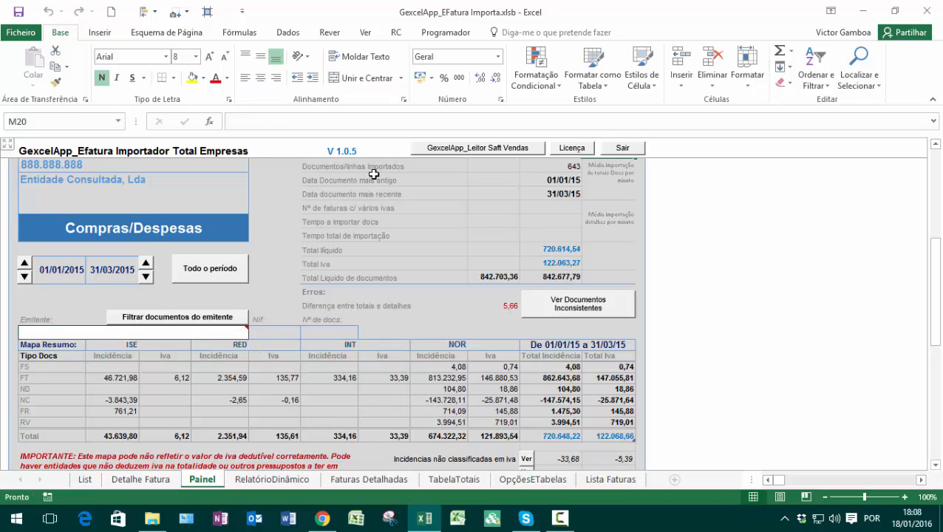
{"action": "left_click", "coordinate": [285, 33]}
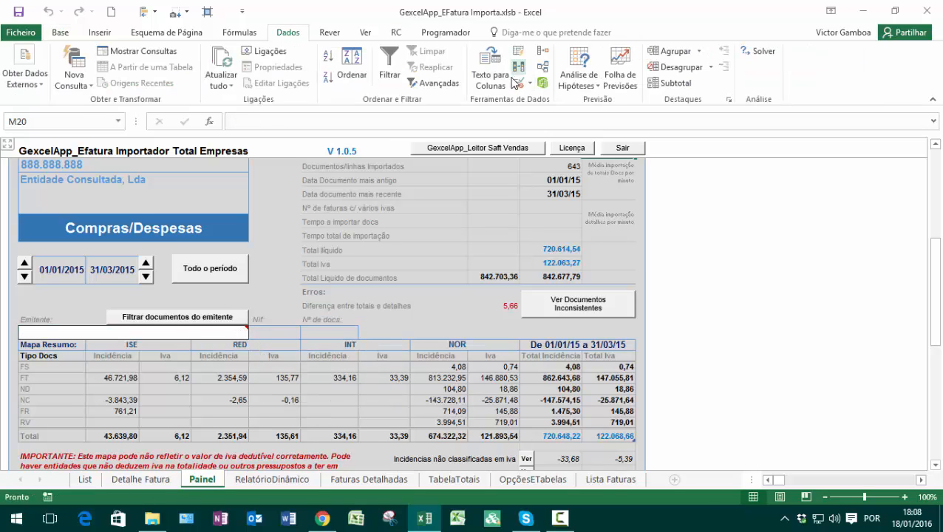
{"action": "left_click", "coordinate": [521, 83]}
{"action": "left_click", "coordinate": [469, 368]}
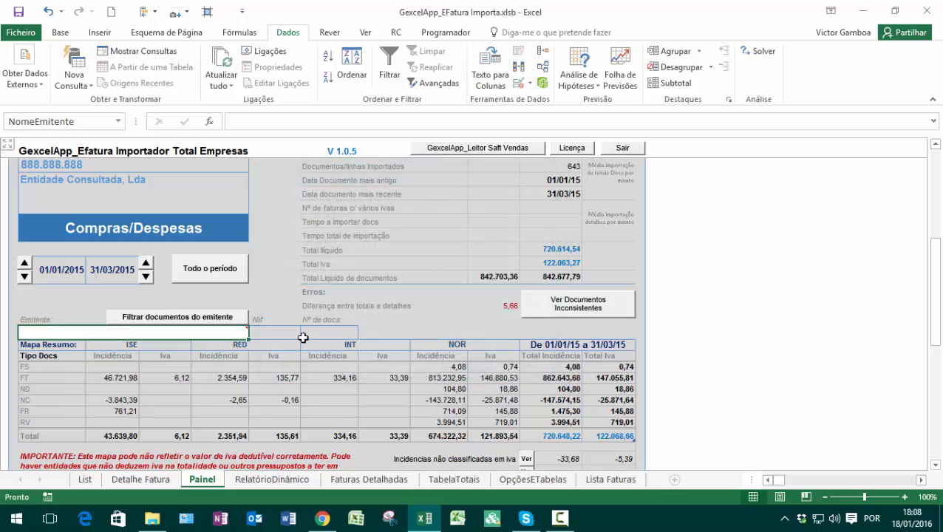
{"action": "left_click", "coordinate": [255, 334]}
{"action": "left_click", "coordinate": [236, 333]}
{"action": "left_click", "coordinate": [255, 334]}
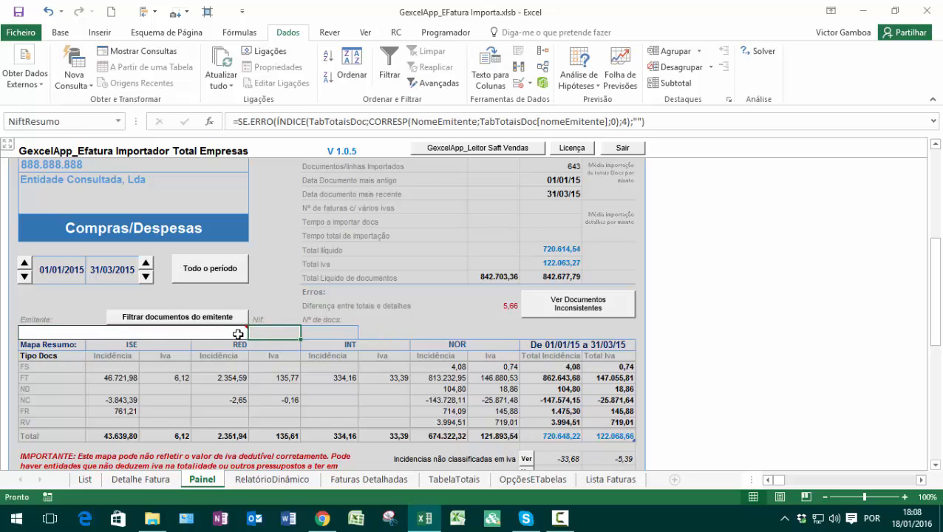
{"action": "left_click", "coordinate": [240, 335]}
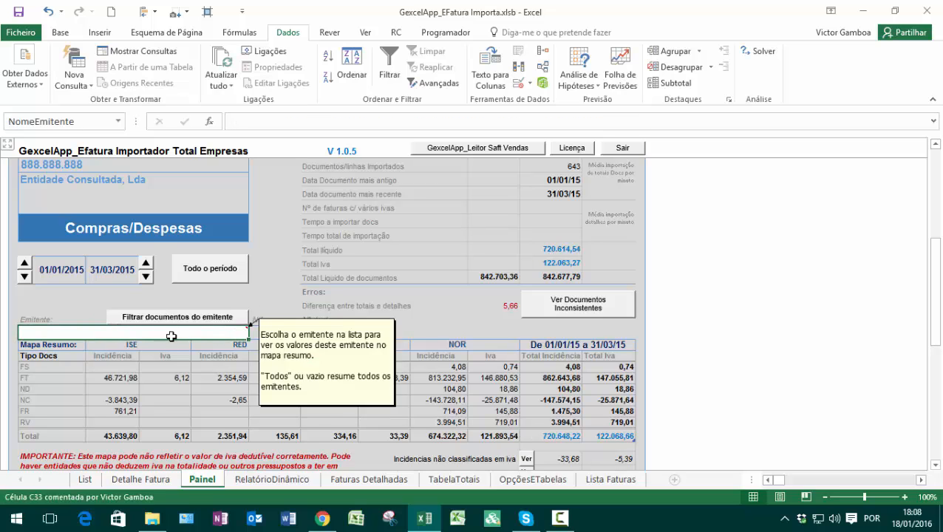
- Try to set the Emitente cell's data validation to Lista with the source range $P$23:$P$36
{"action": "left_click", "coordinate": [530, 84]}
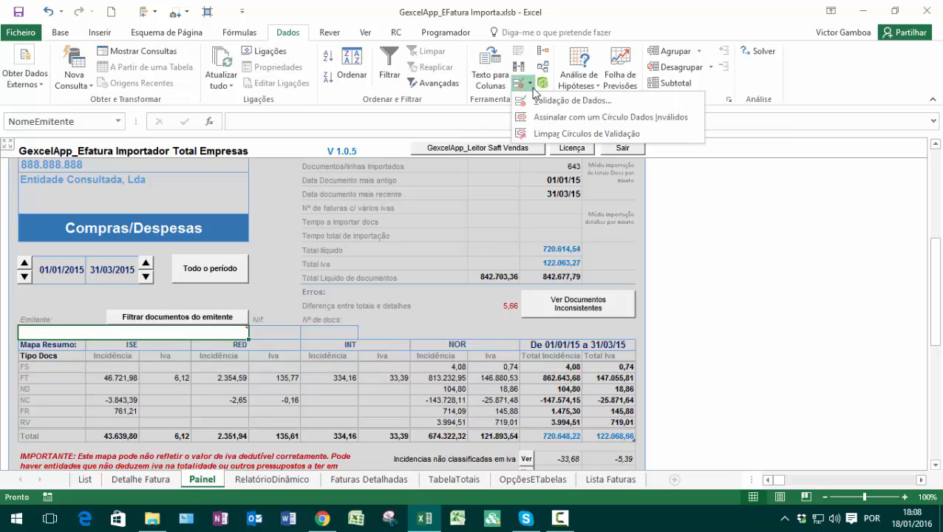
{"action": "left_click", "coordinate": [565, 101]}
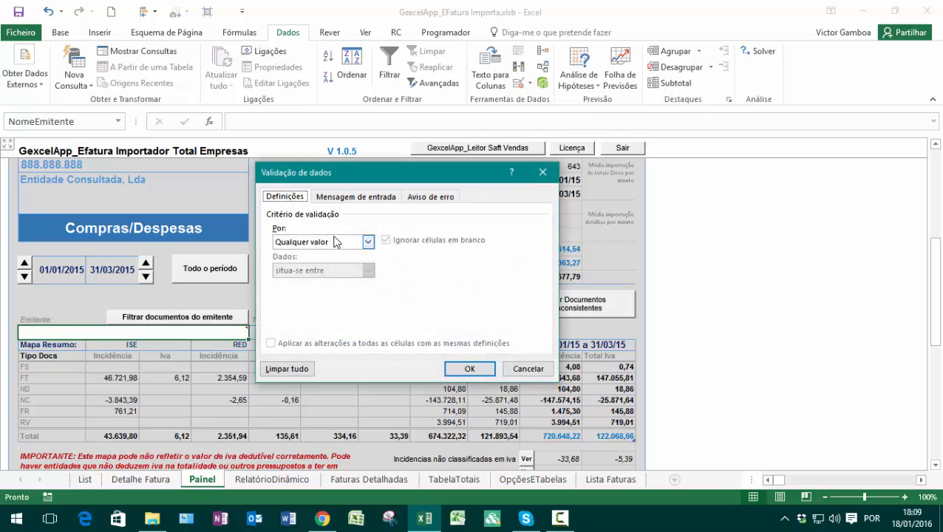
{"action": "left_click", "coordinate": [334, 242]}
{"action": "left_click", "coordinate": [290, 281]}
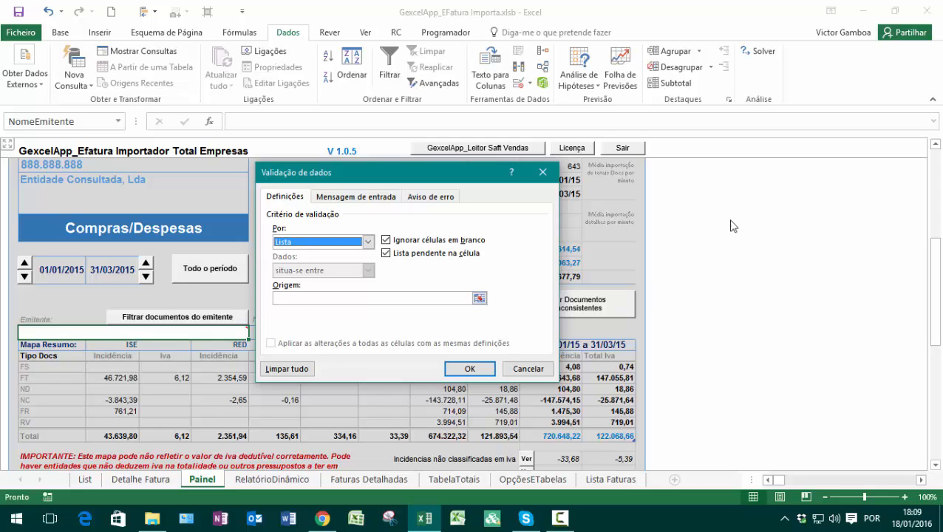
{"action": "left_click", "coordinate": [480, 297]}
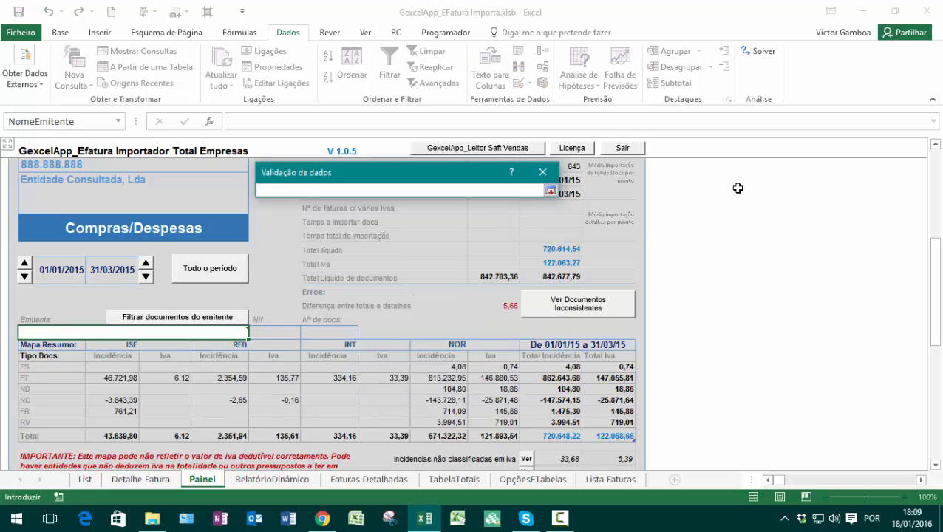
{"action": "left_click_drag", "start_coordinate": [737, 189], "coordinate": [735, 367]}
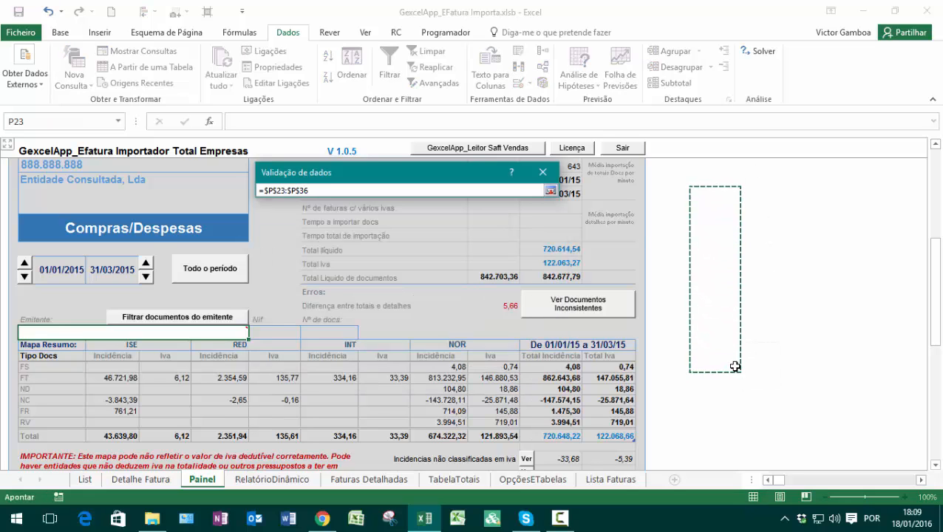
{"action": "left_click", "coordinate": [550, 191]}
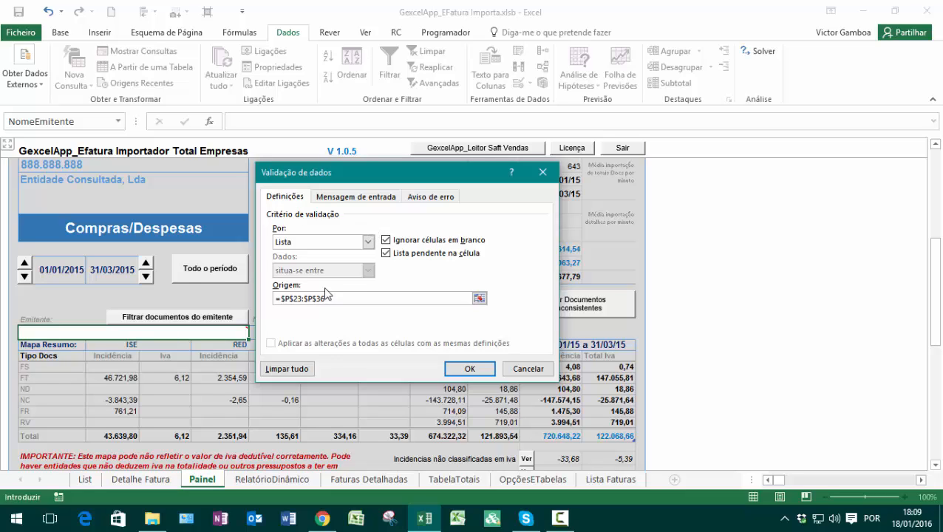
- Clear the list's source range and cancel the data validation settings
{"action": "left_click_drag", "start_coordinate": [330, 298], "coordinate": [255, 299]}
{"action": "key", "text": "BackSpace"}
{"action": "left_click", "coordinate": [460, 368]}
{"action": "left_click", "coordinate": [450, 296]}
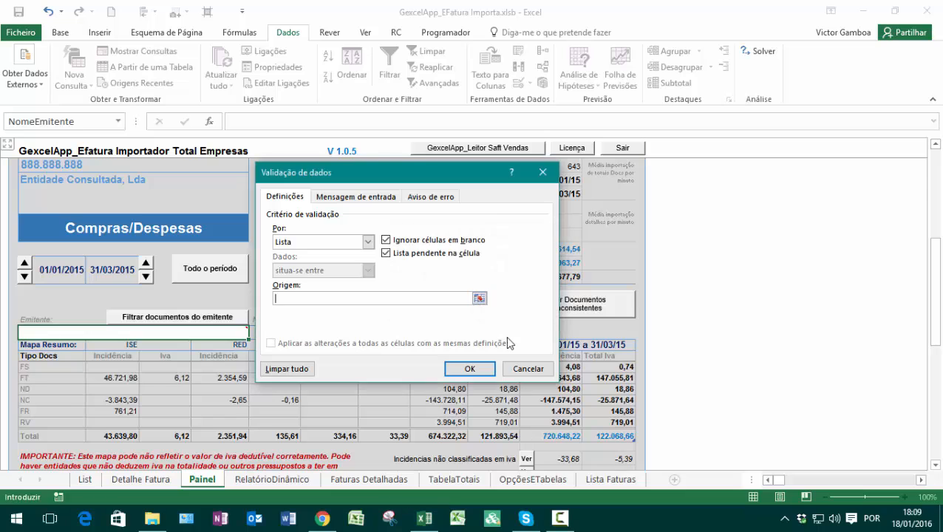
{"action": "left_click", "coordinate": [515, 365]}
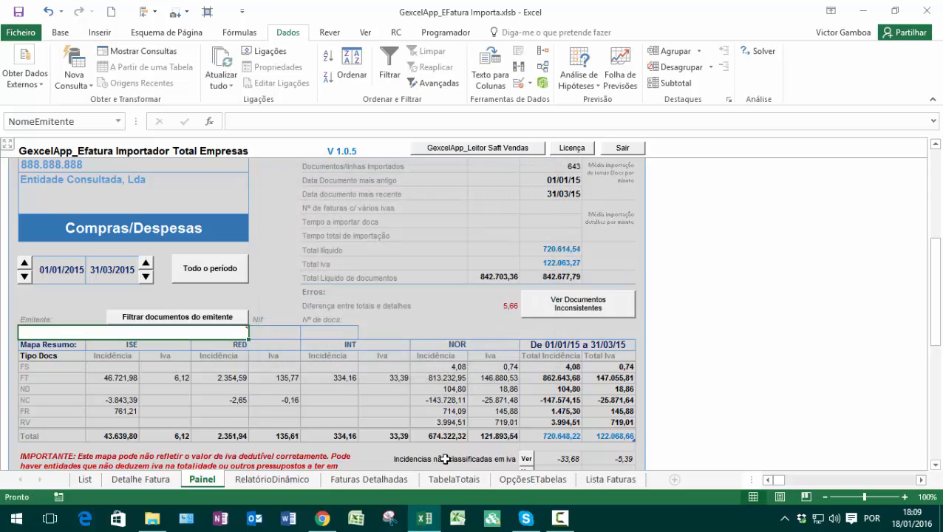
- Check the table name of the supplier list on the OpçõesETabelas sheet
{"action": "left_click", "coordinate": [533, 480]}
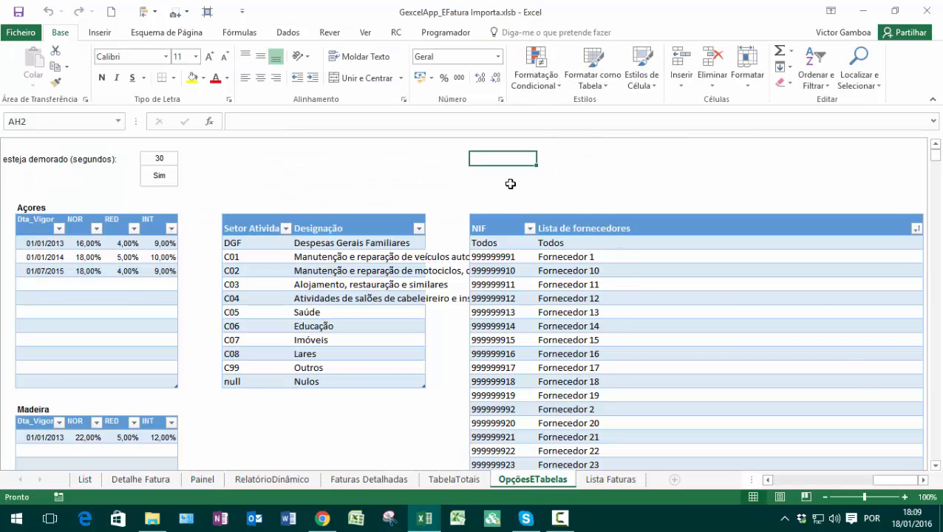
{"action": "left_click", "coordinate": [567, 220]}
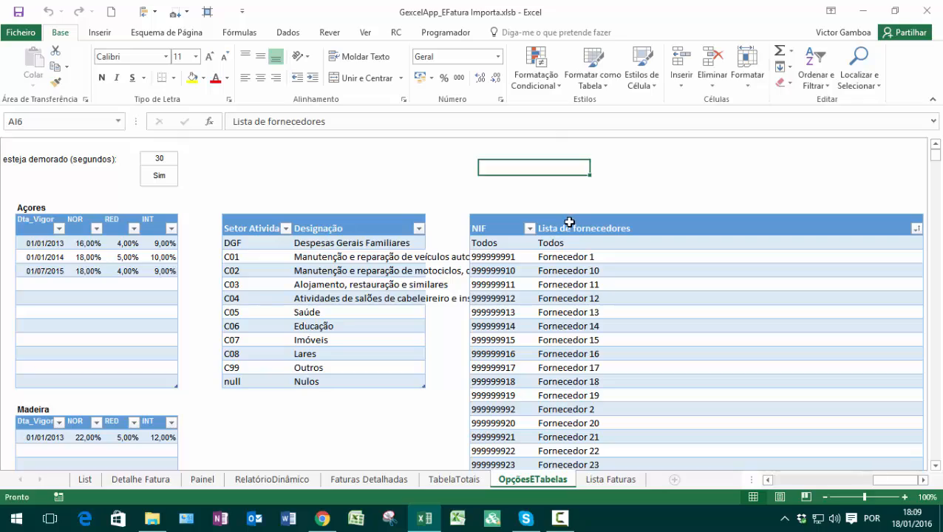
{"action": "left_click", "coordinate": [595, 254]}
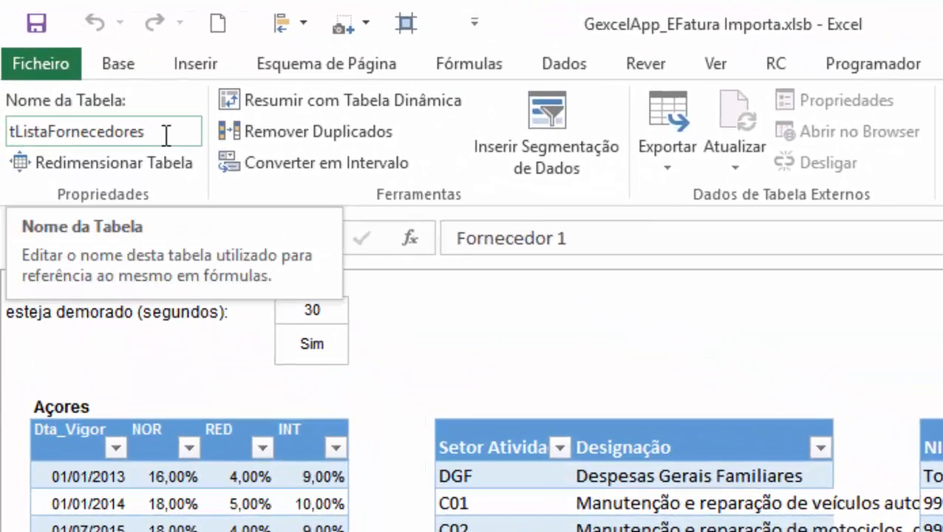
{"action": "left_click", "coordinate": [85, 67]}
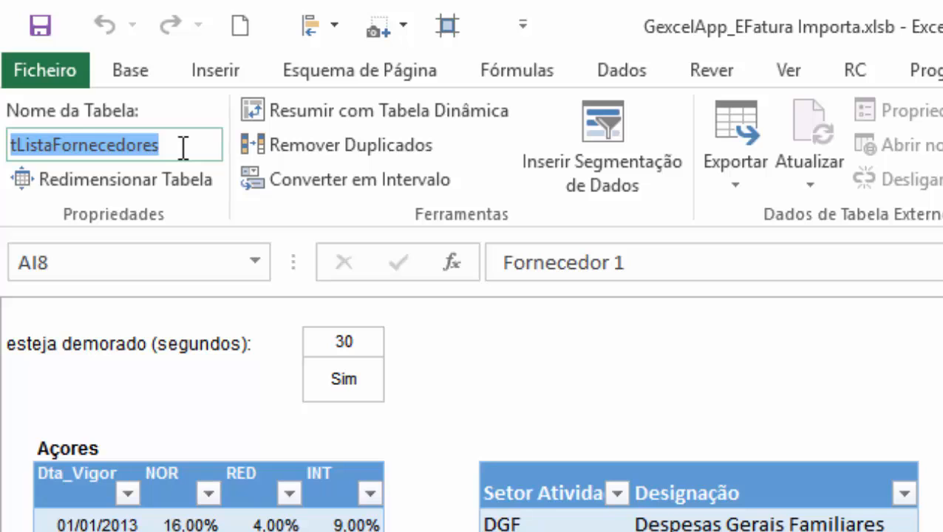
{"action": "key", "text": "Escape"}
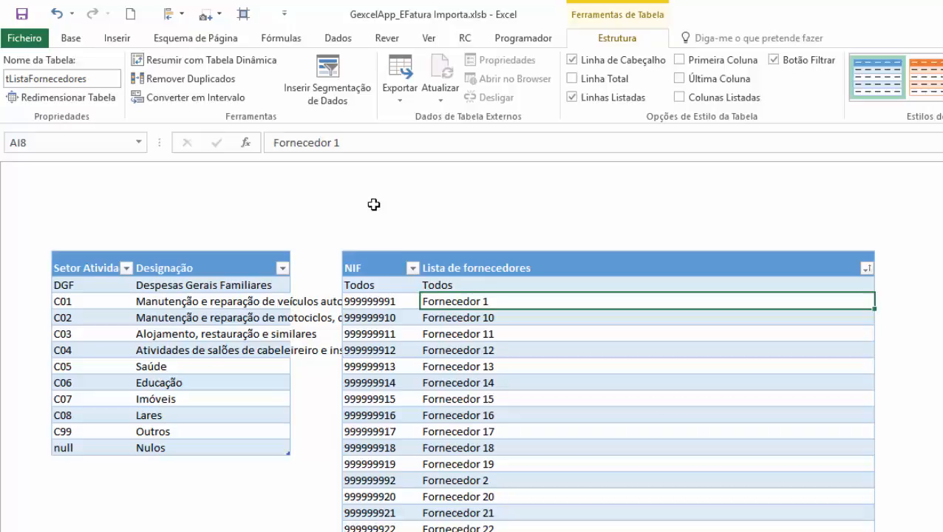
- Begin an INDIRETO formula in cell AH3, above the supplier table, that references tListaFornecedores[Lista de fornecedores]
{"action": "left_click", "coordinate": [374, 204]}
{"action": "type", "text": "="}
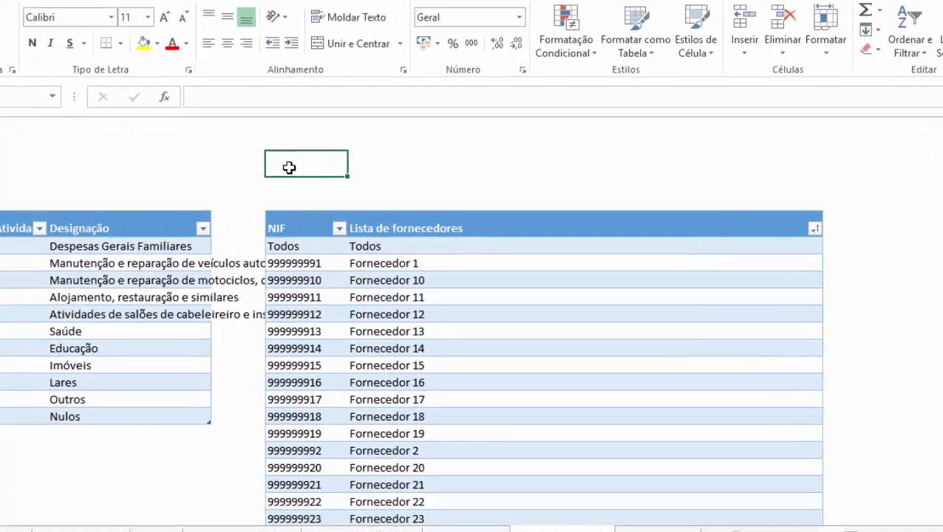
{"action": "type", "text": "ind"}
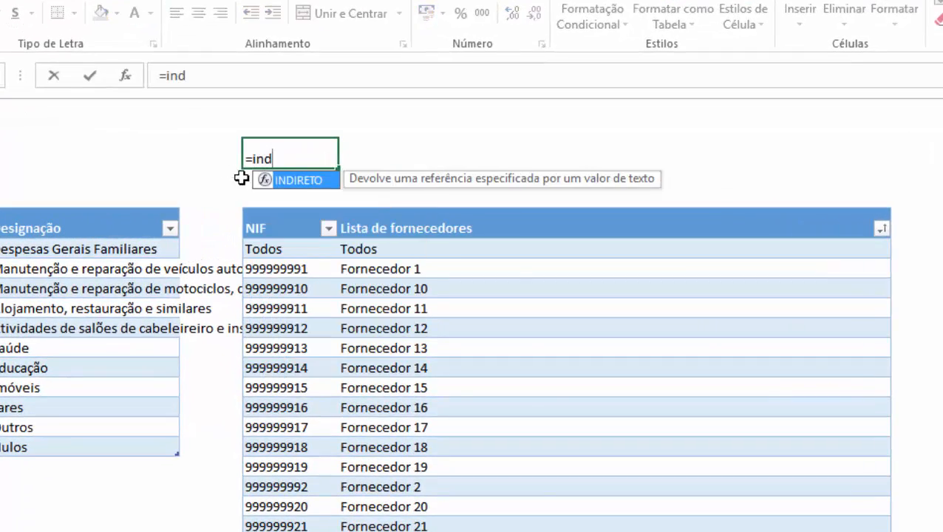
{"action": "double_click", "coordinate": [296, 181]}
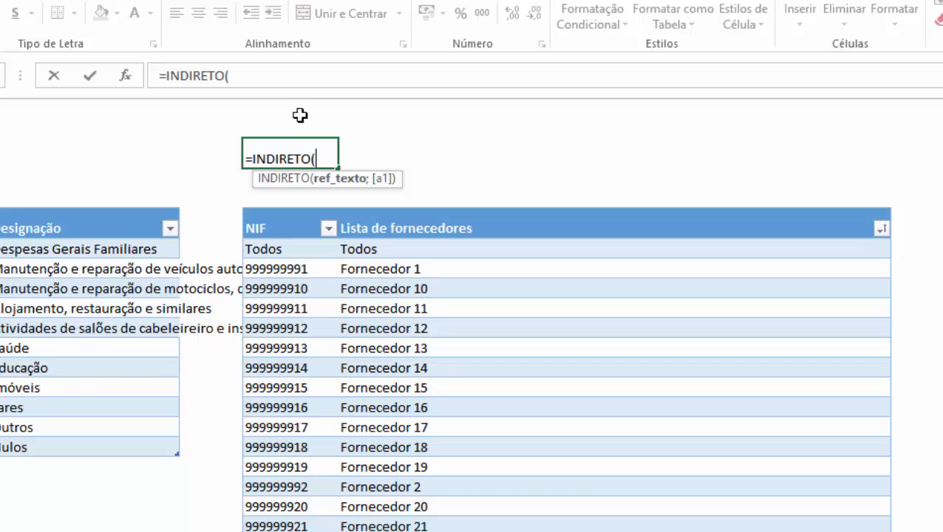
{"action": "type", "text": "tListaFornecedores"}
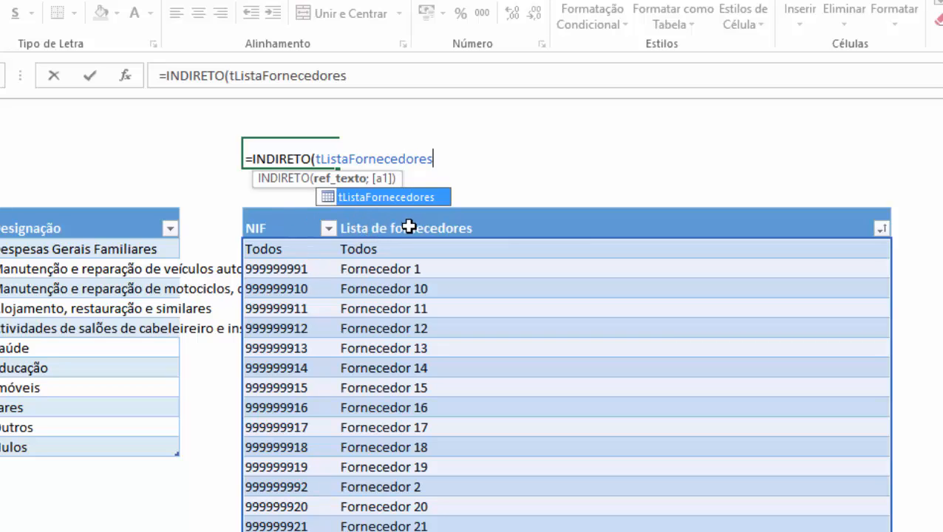
{"action": "type", "text": "["}
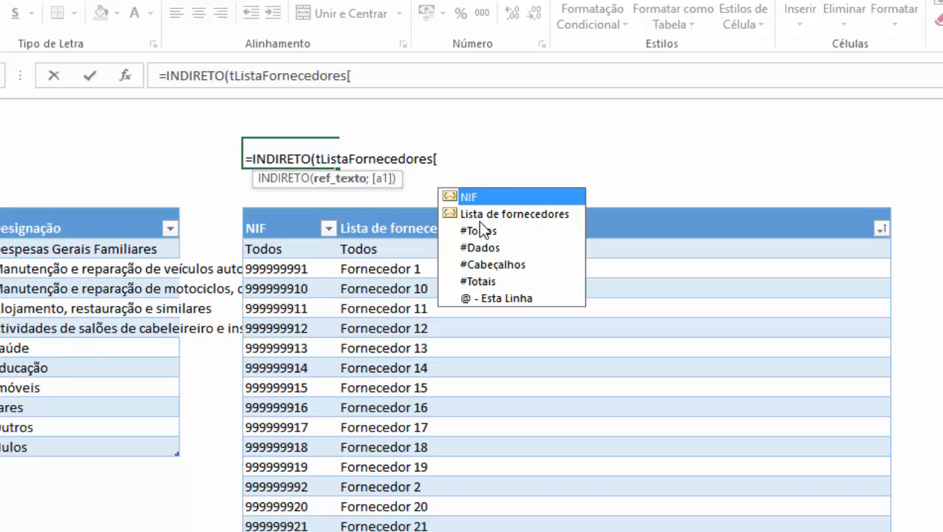
{"action": "double_click", "coordinate": [525, 220]}
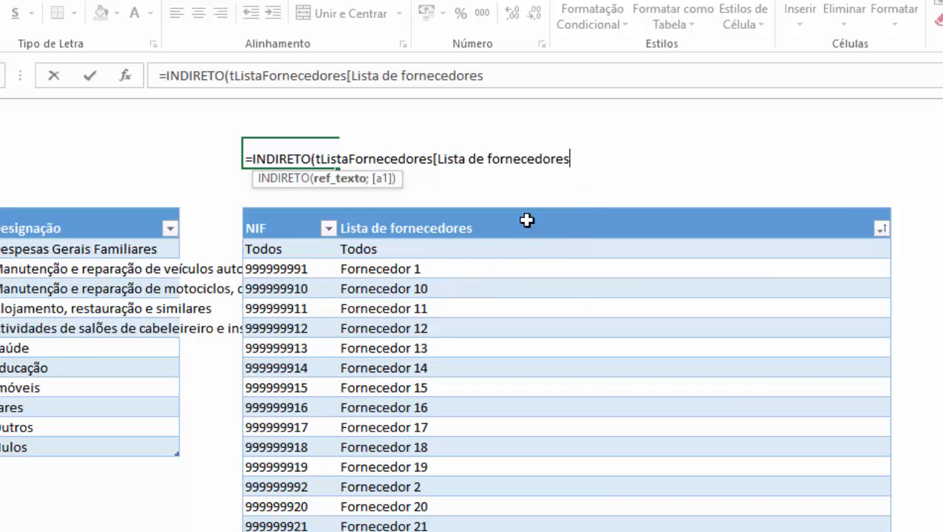
{"action": "type", "text": "]"}
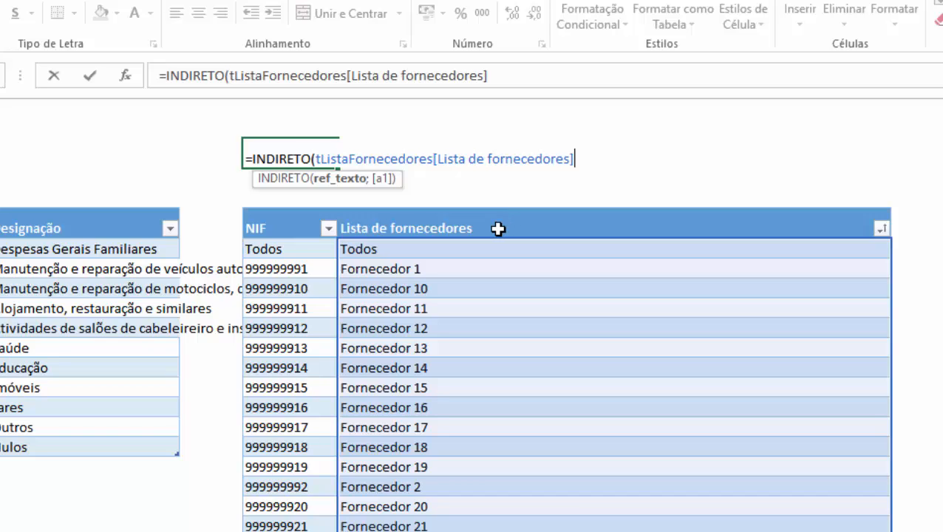
- Enclose the table reference in quotation marks and enter the formula as =INDIRETO("tListaFornecedores[Lista de fornecedores]")
{"action": "left_click_drag", "start_coordinate": [344, 153], "coordinate": [575, 161]}
{"action": "left_click", "coordinate": [317, 158]}
{"action": "type", "text": "\""}
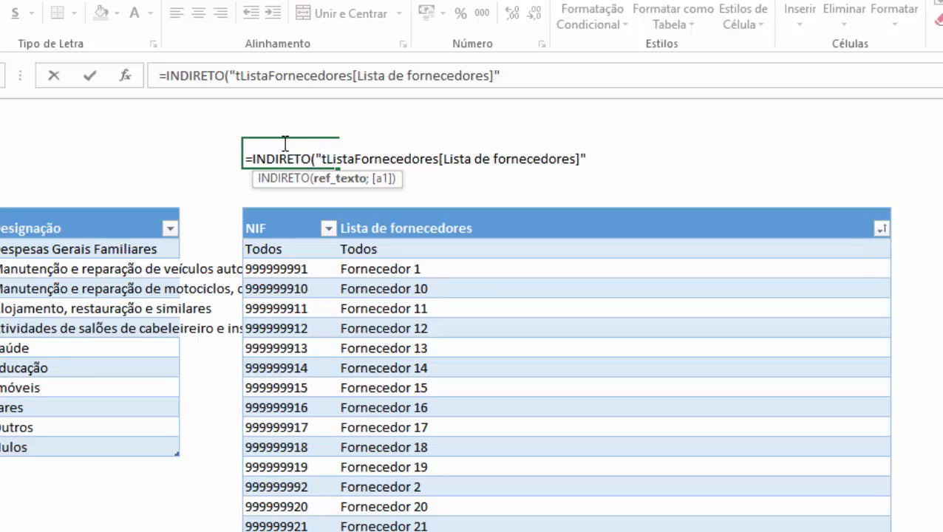
{"action": "left_click_drag", "start_coordinate": [315, 158], "coordinate": [592, 155]}
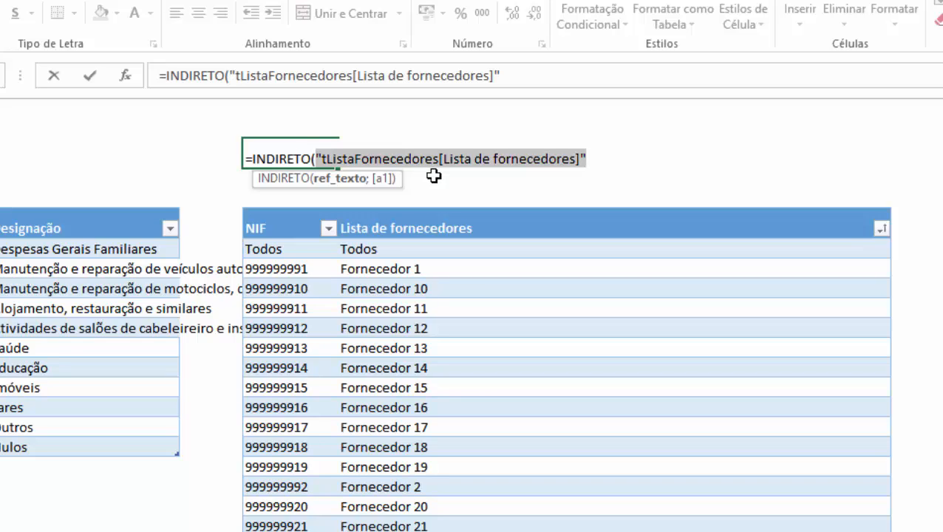
{"action": "left_click", "coordinate": [599, 157]}
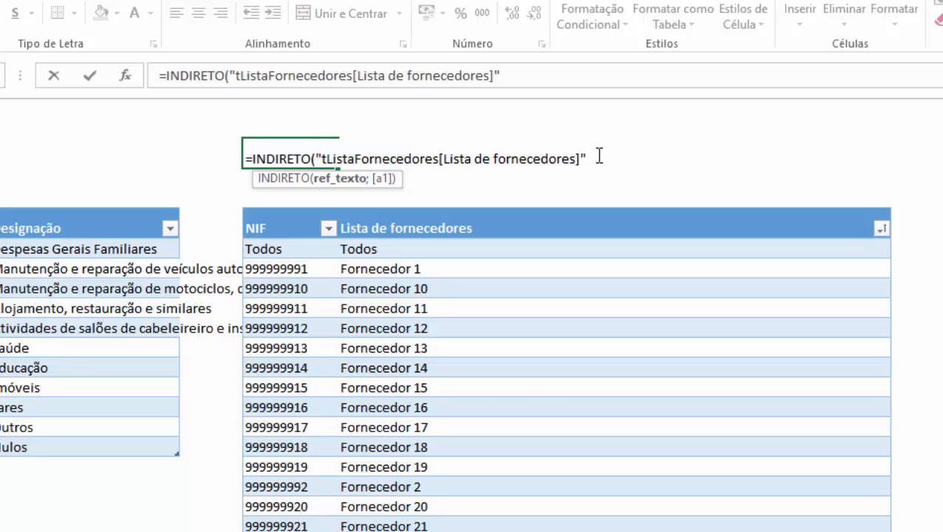
{"action": "type", "text": ")"}
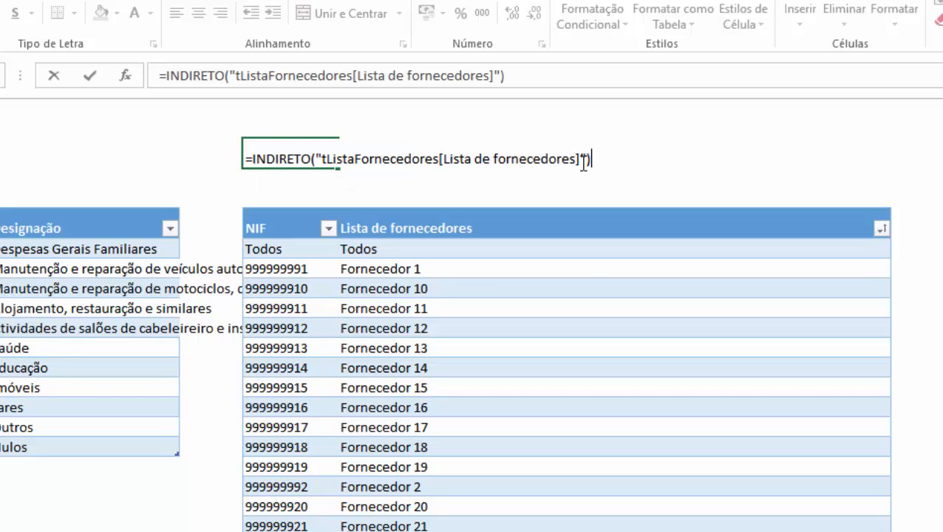
{"action": "left_click", "coordinate": [580, 162]}
{"action": "left_click", "coordinate": [300, 158]}
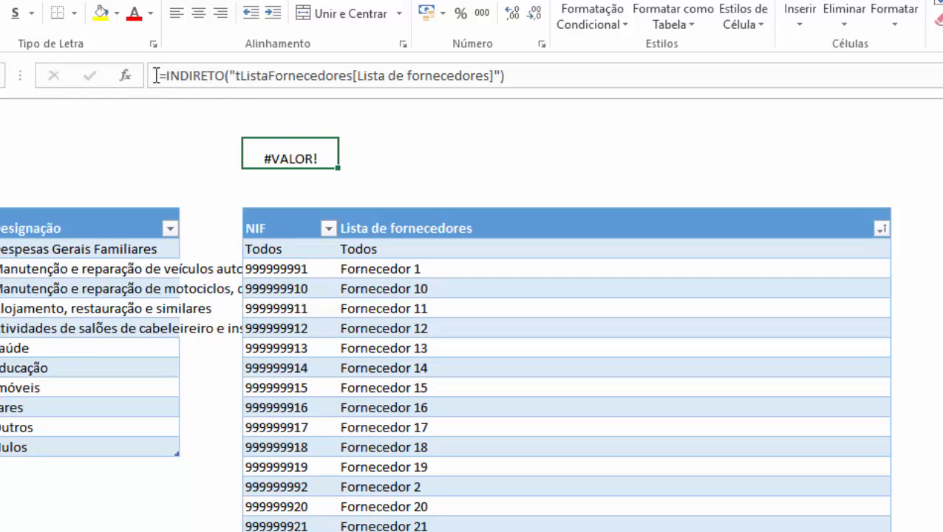
- Copy the full text of the INDIRETO formula in cell AH3
{"action": "left_click_drag", "start_coordinate": [158, 76], "coordinate": [135, 71]}
{"action": "key", "text": "Escape"}
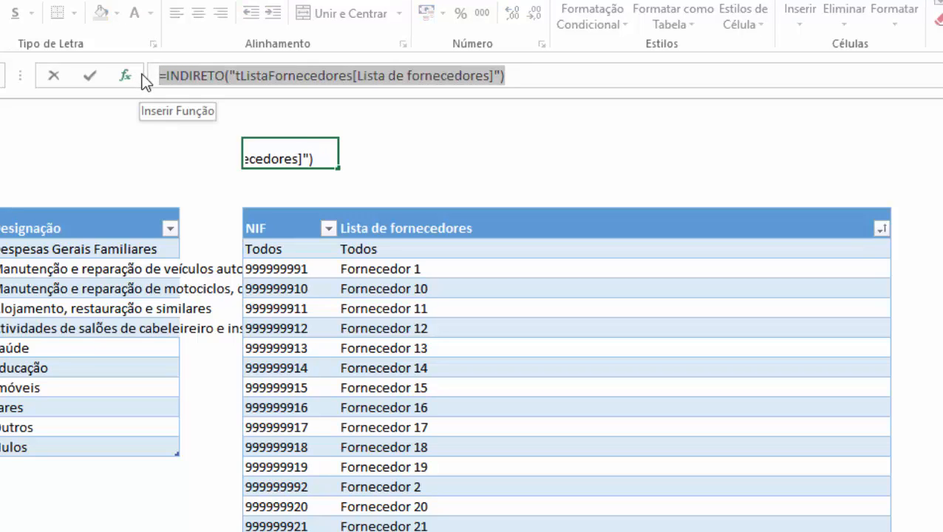
{"action": "key", "text": "BackSpace"}
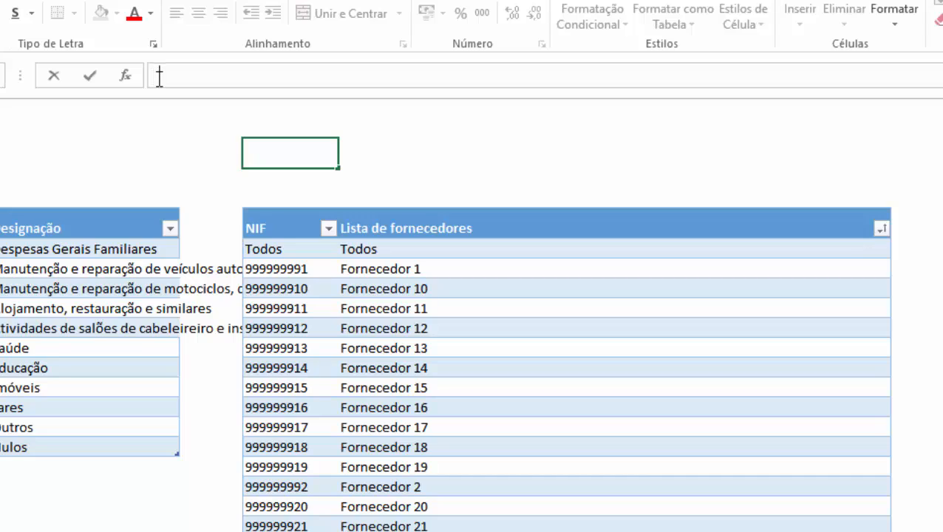
{"action": "key", "text": "Escape"}
{"action": "left_click_drag", "start_coordinate": [510, 75], "coordinate": [156, 90]}
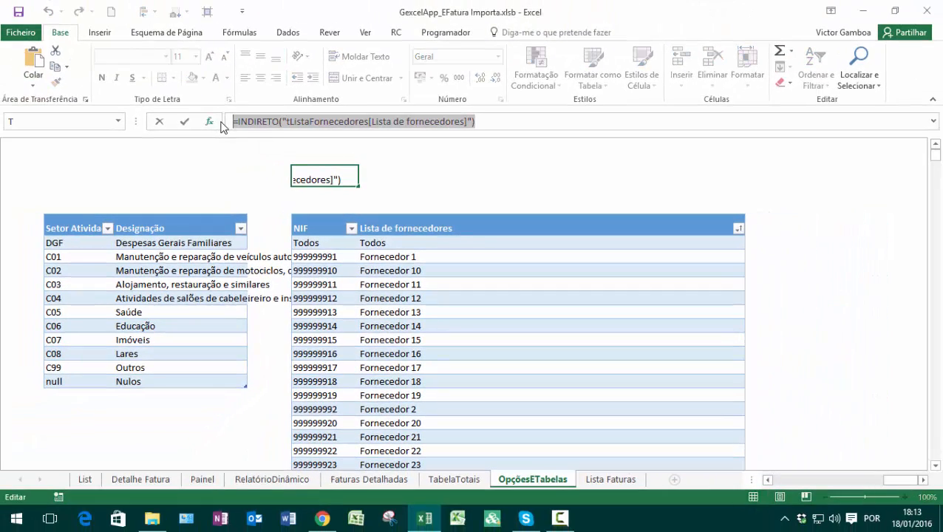
{"action": "key", "text": "Escape"}
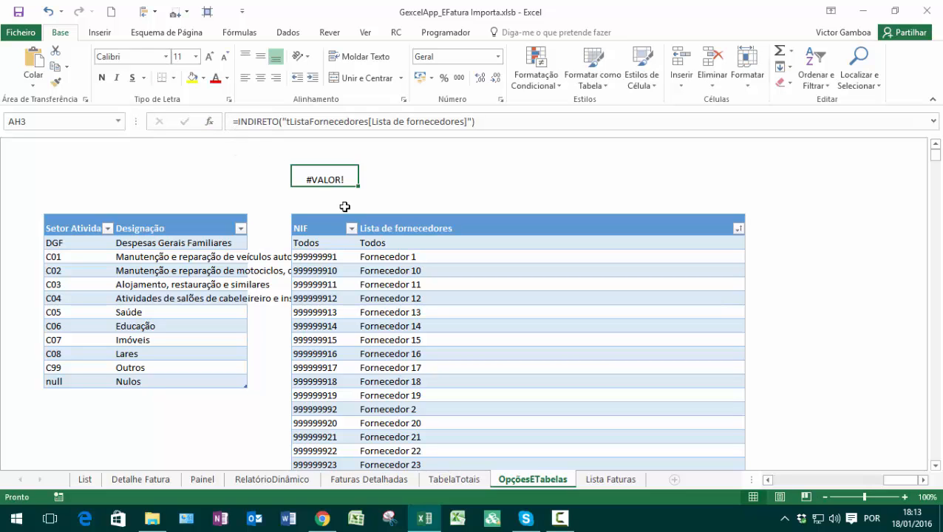
- Set the Emitente cell's data validation on Painel to Lista with the source =INDIRETO("tListaFornecedores[Lista de fornecedores]")
{"action": "left_click", "coordinate": [195, 482]}
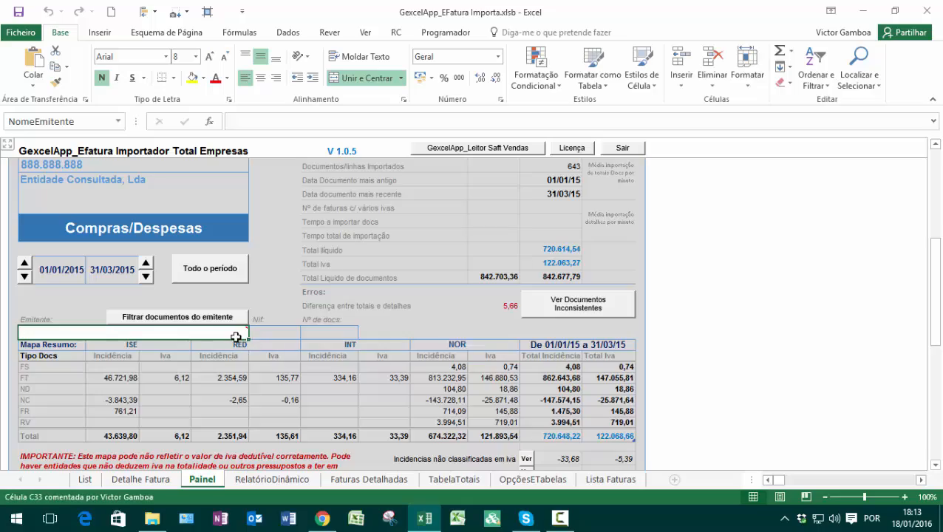
{"action": "mouse_move", "coordinate": [233, 333]}
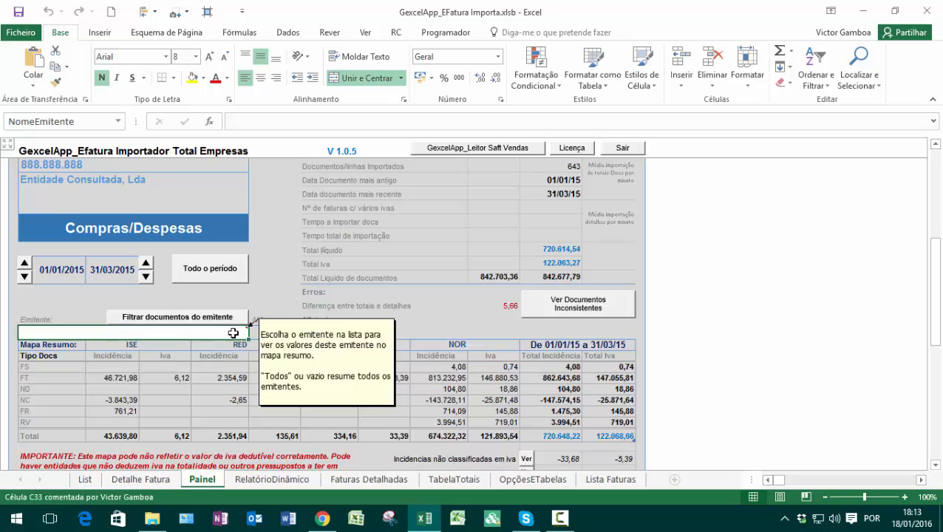
{"action": "left_click", "coordinate": [287, 32]}
{"action": "left_click", "coordinate": [518, 83]}
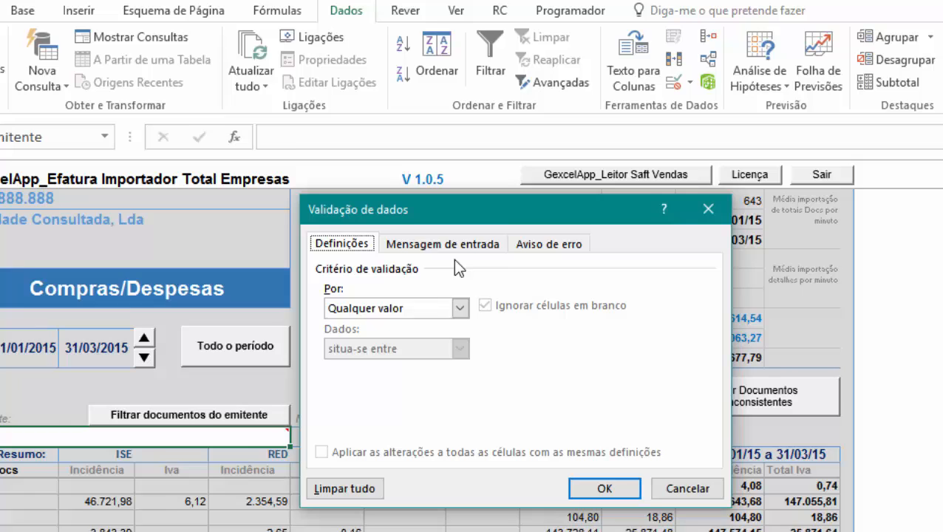
{"action": "left_click", "coordinate": [460, 308]}
{"action": "left_click", "coordinate": [362, 365]}
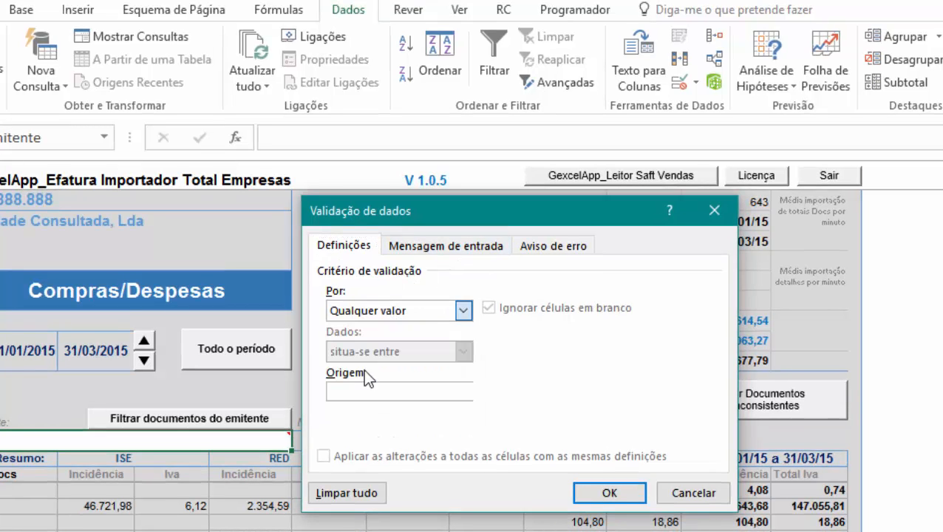
{"action": "left_click", "coordinate": [361, 393]}
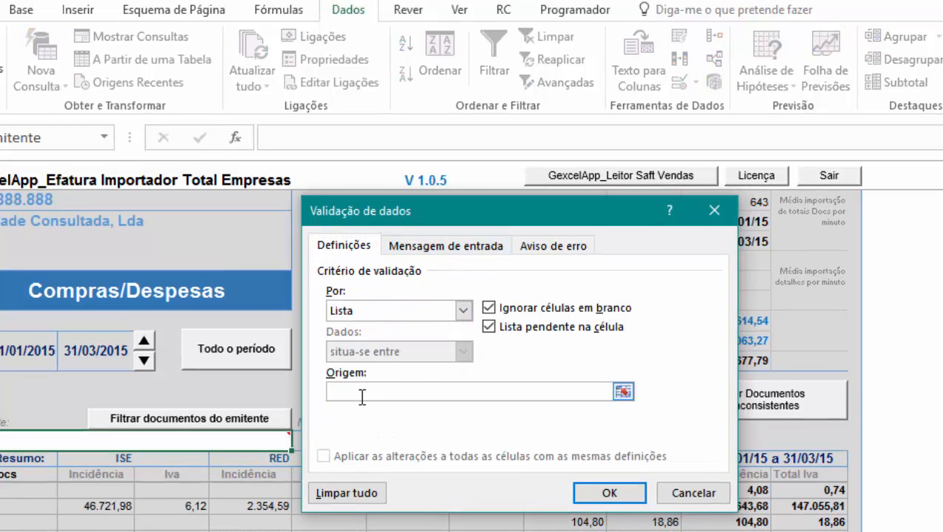
{"action": "key", "text": "ctrl+v"}
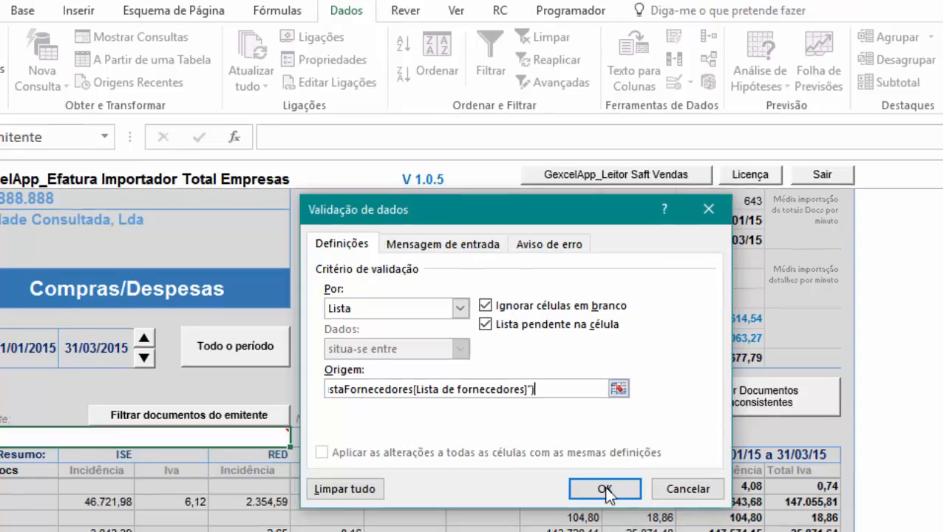
{"action": "left_click", "coordinate": [609, 492]}
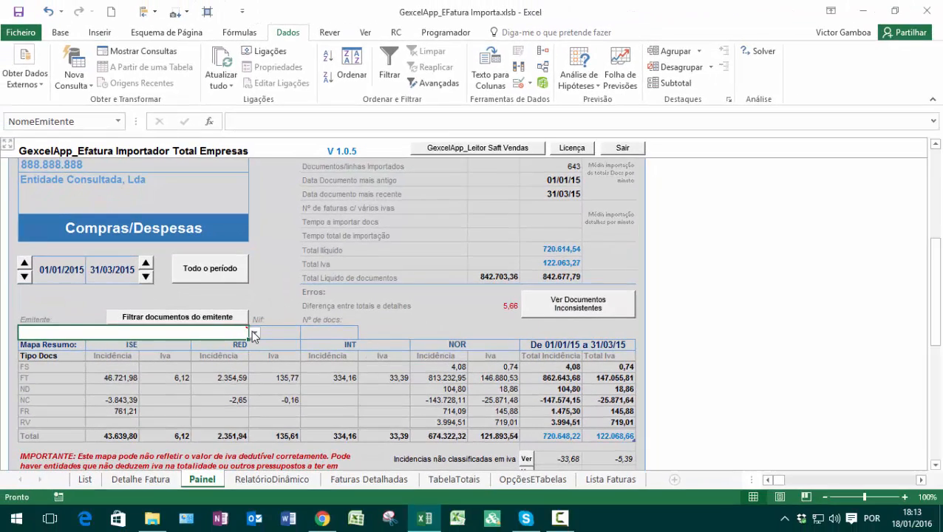
- Check the choices in the Emitente drop-down list and review the cell's data validation source
{"action": "left_click", "coordinate": [253, 331]}
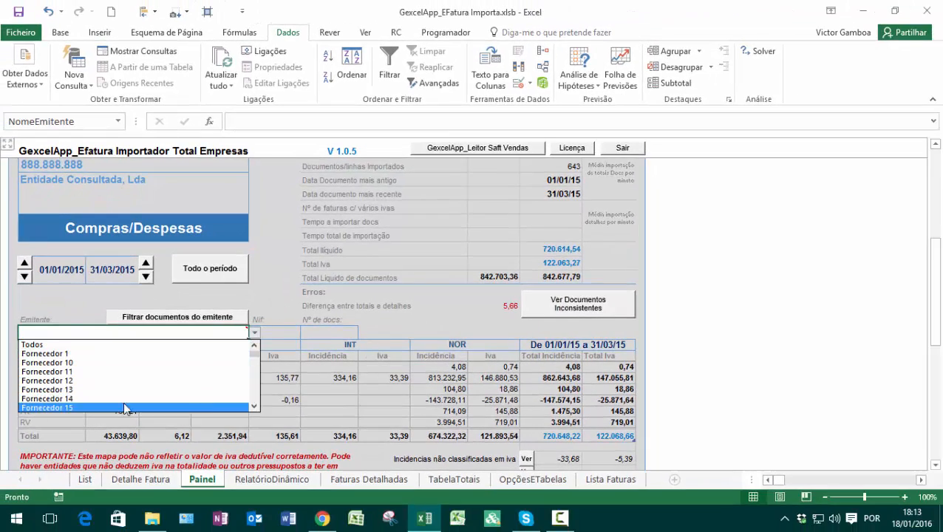
{"action": "mouse_move", "coordinate": [258, 360]}
{"action": "left_mouse_down"}
{"action": "mouse_move", "coordinate": [255, 407]}
{"action": "mouse_move", "coordinate": [254, 352]}
{"action": "left_mouse_up"}
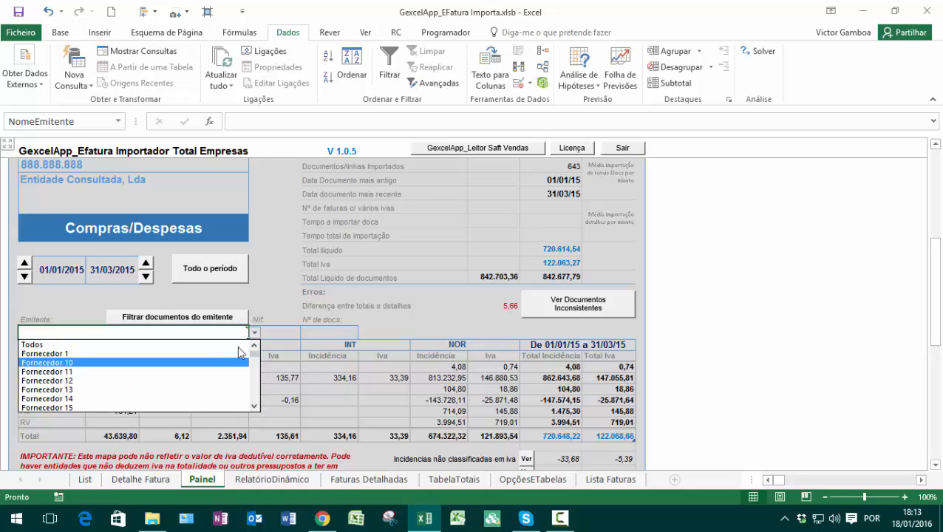
{"action": "left_click", "coordinate": [209, 332]}
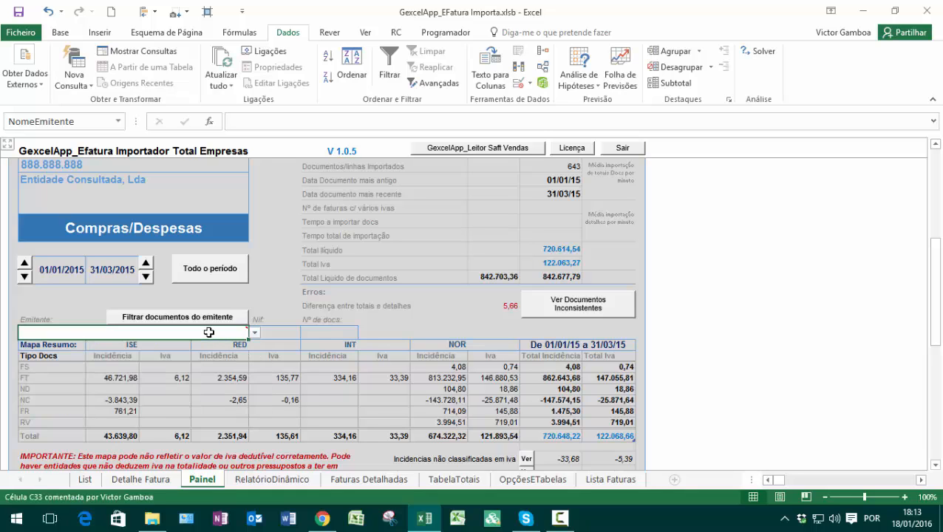
{"action": "left_click", "coordinate": [521, 83]}
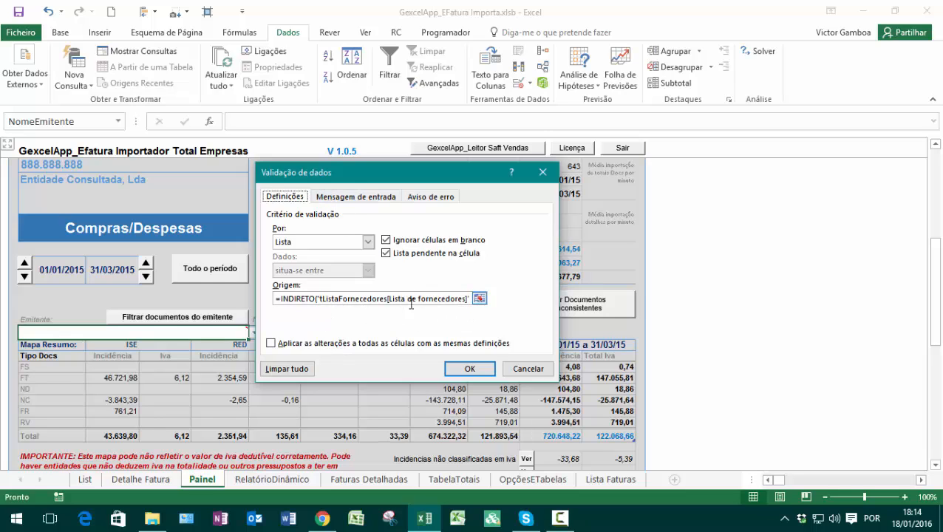
{"action": "left_click", "coordinate": [470, 368]}
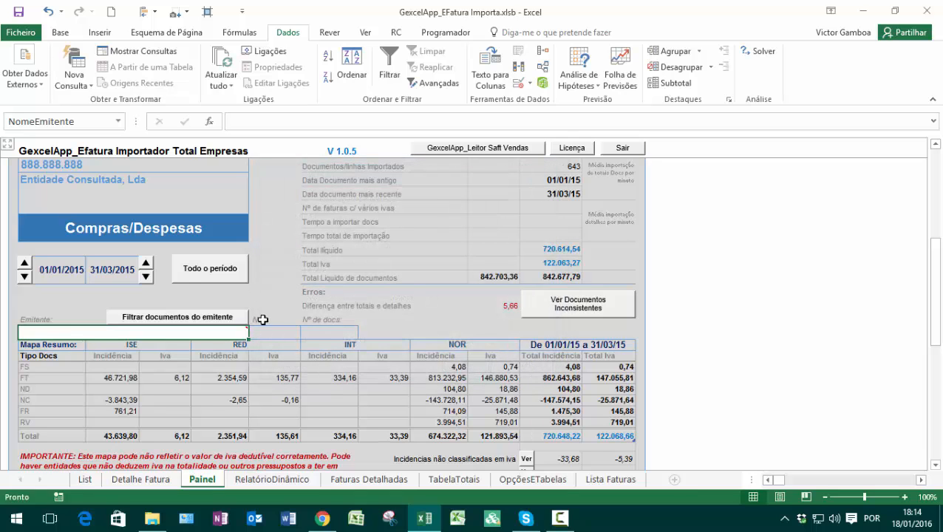
- Clear the supplier rows below Fornecedor 12 on OpçõesETabelas and shrink the supplier table to end at that row
{"action": "left_click", "coordinate": [537, 482]}
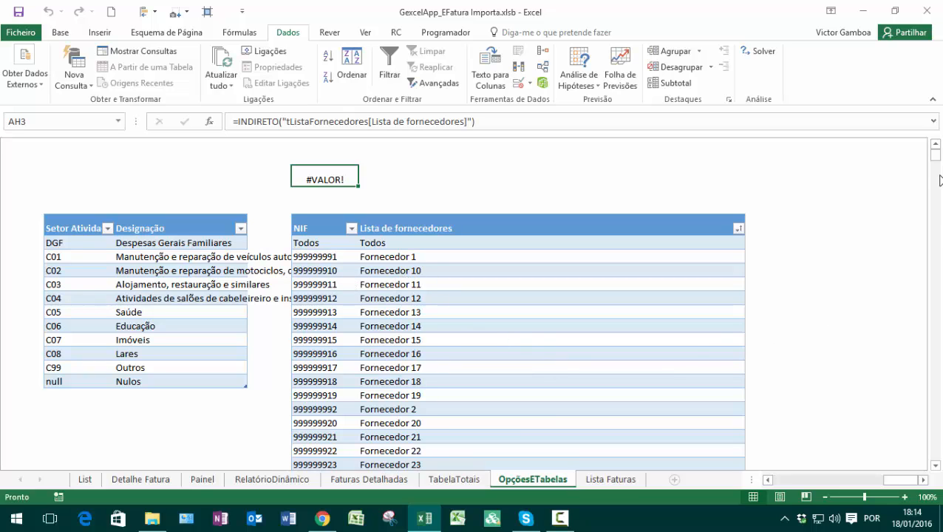
{"action": "left_click_drag", "start_coordinate": [936, 157], "coordinate": [935, 183]}
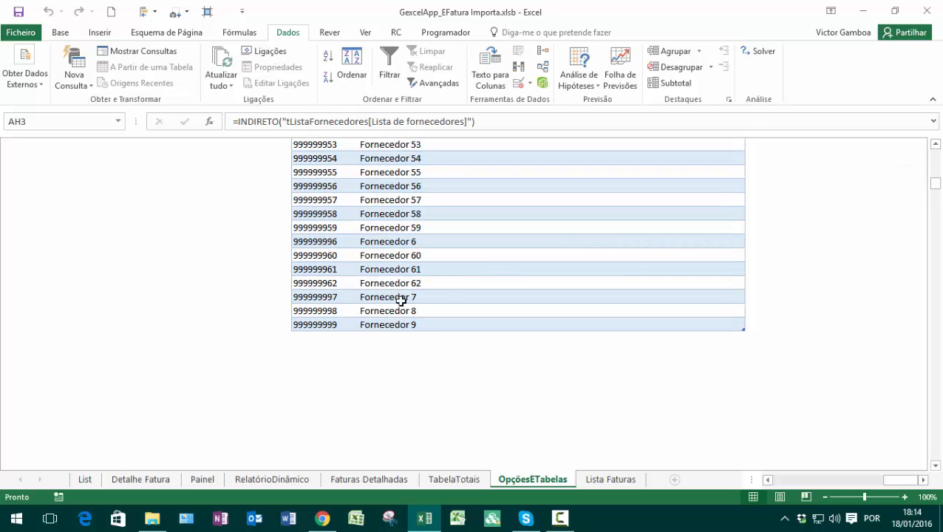
{"action": "left_click_drag", "start_coordinate": [298, 323], "coordinate": [422, 251]}
{"action": "key", "text": "Delete"}
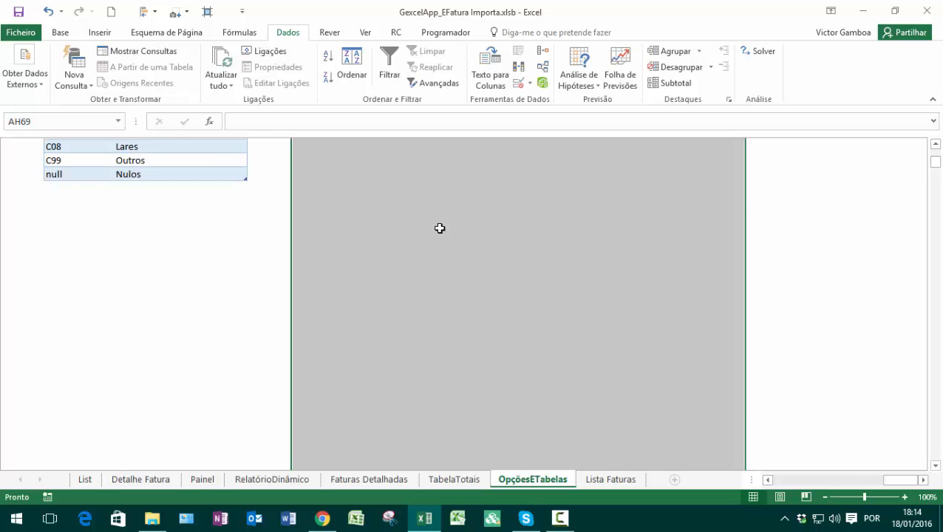
{"action": "left_click", "coordinate": [408, 210]}
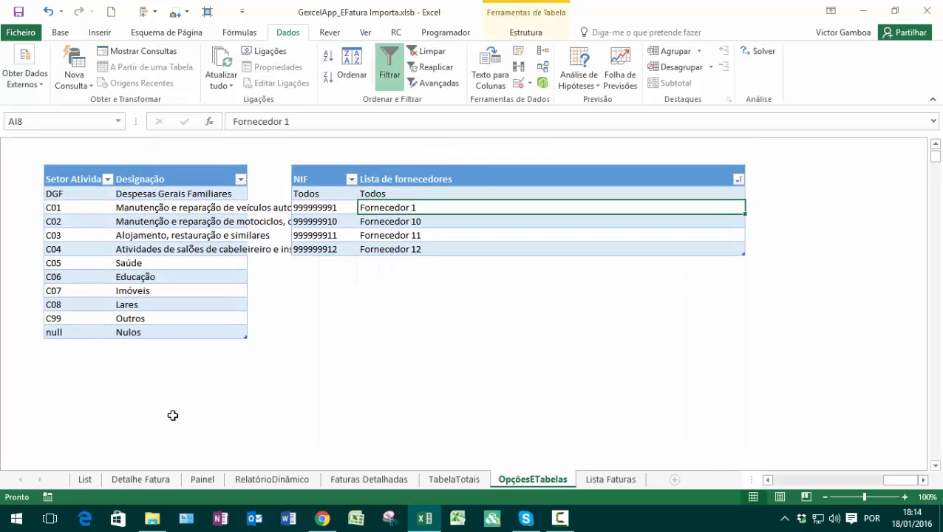
- Check on Painel that the Emitente drop-down list reflects the shortened supplier table
{"action": "left_click", "coordinate": [203, 479]}
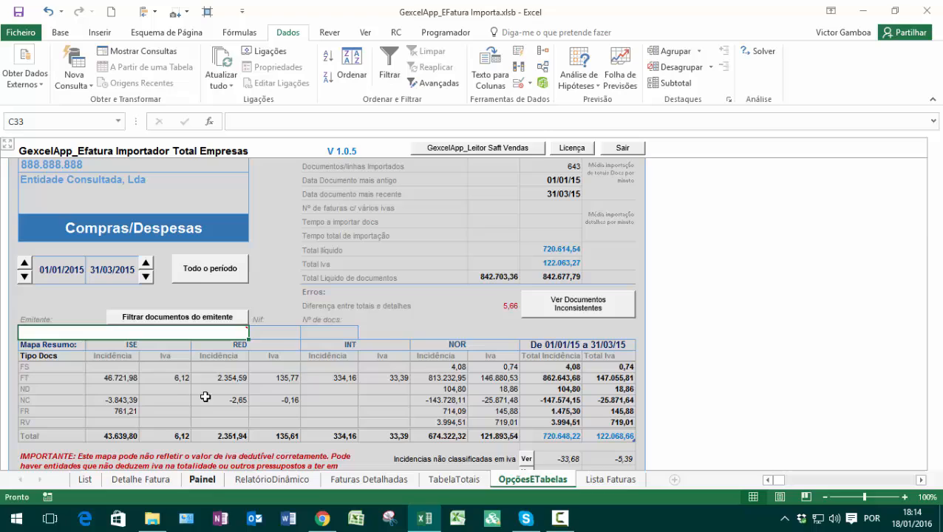
{"action": "left_click", "coordinate": [255, 334]}
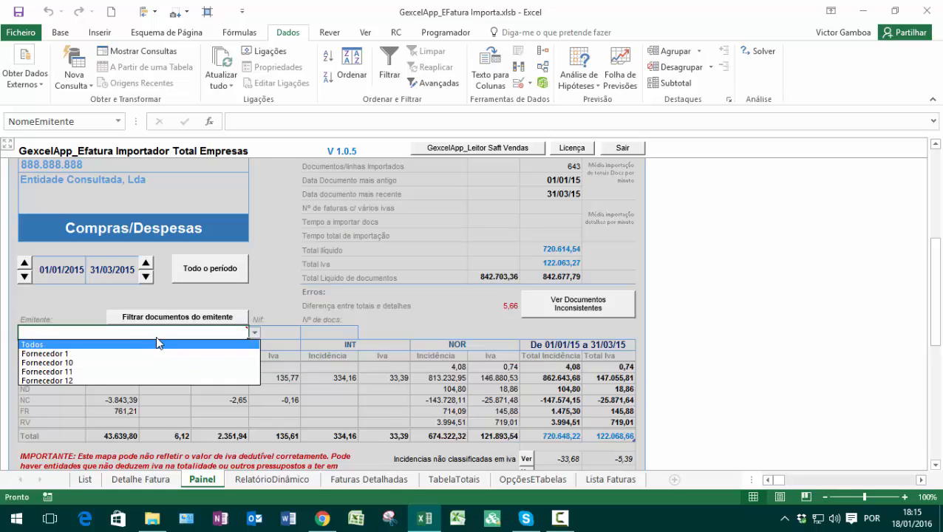
{"action": "left_click", "coordinate": [535, 484]}
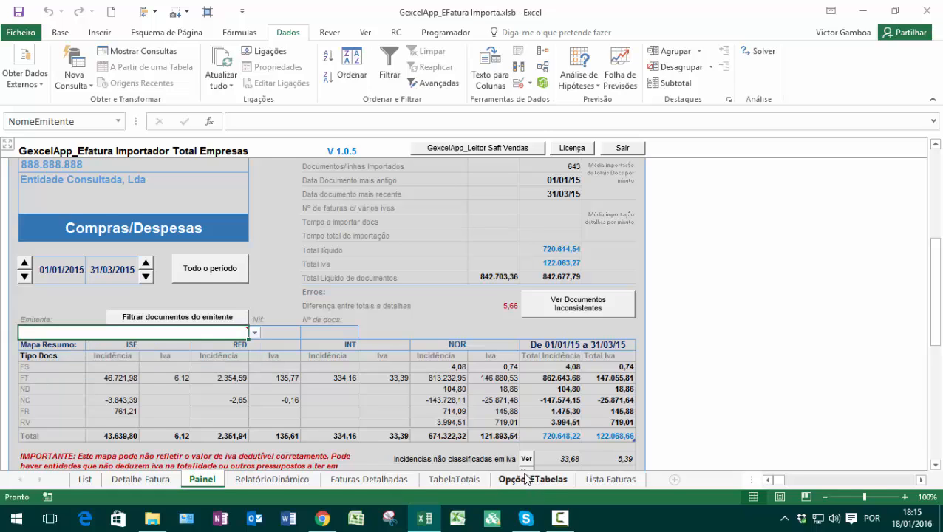
- Fill the NIF and supplier series down from the Fornecedor 12 row on OpçõesETabelas, extending the table to Fornecedor 22
{"action": "left_click", "coordinate": [534, 480]}
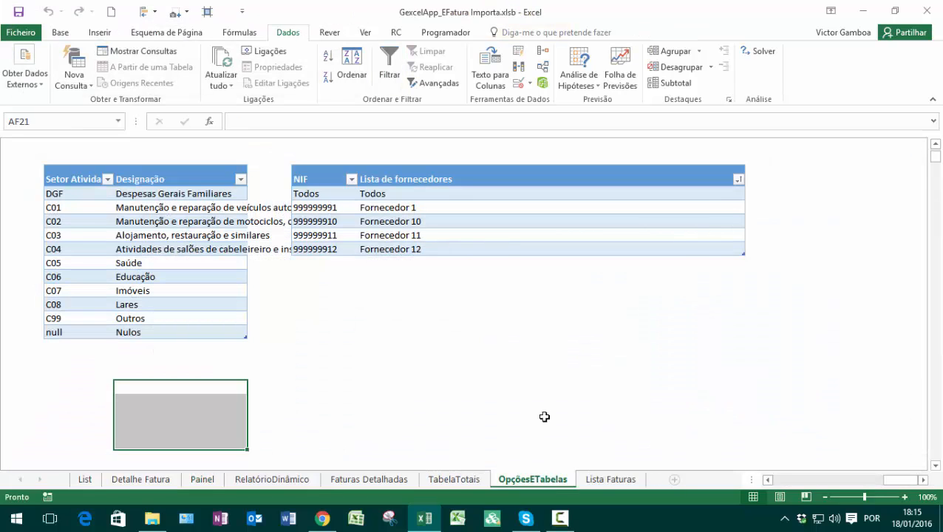
{"action": "left_click_drag", "start_coordinate": [332, 250], "coordinate": [747, 395]}
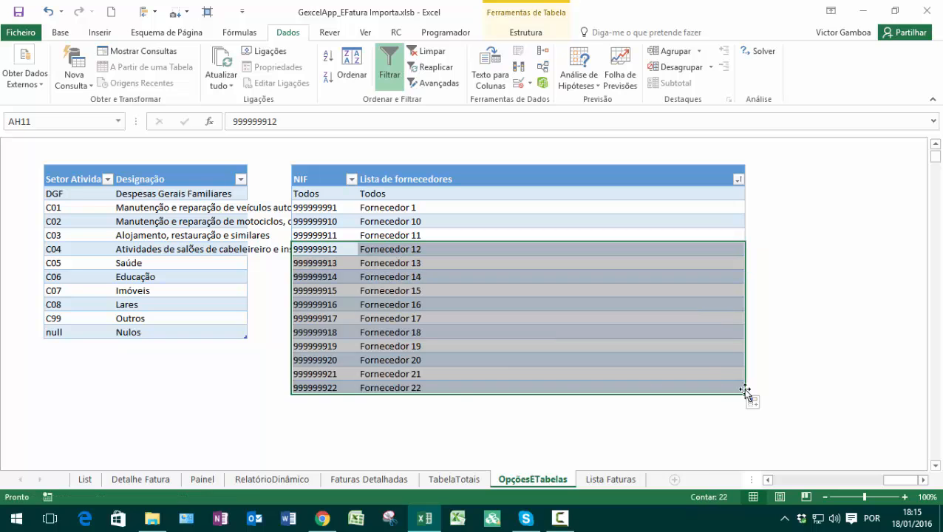
{"action": "left_click", "coordinate": [397, 388]}
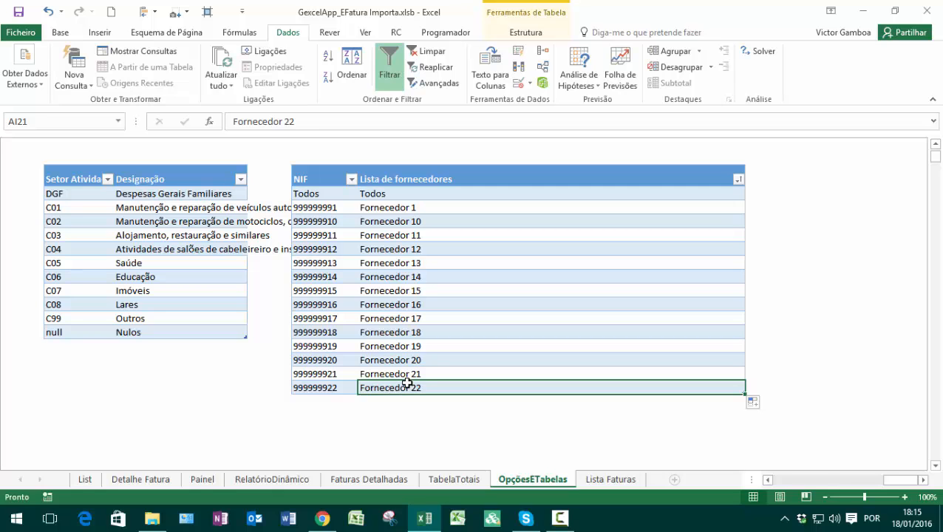
- Check the Emitente drop-down list on Painel through to its last entry for the newly added suppliers
{"action": "left_click", "coordinate": [201, 480]}
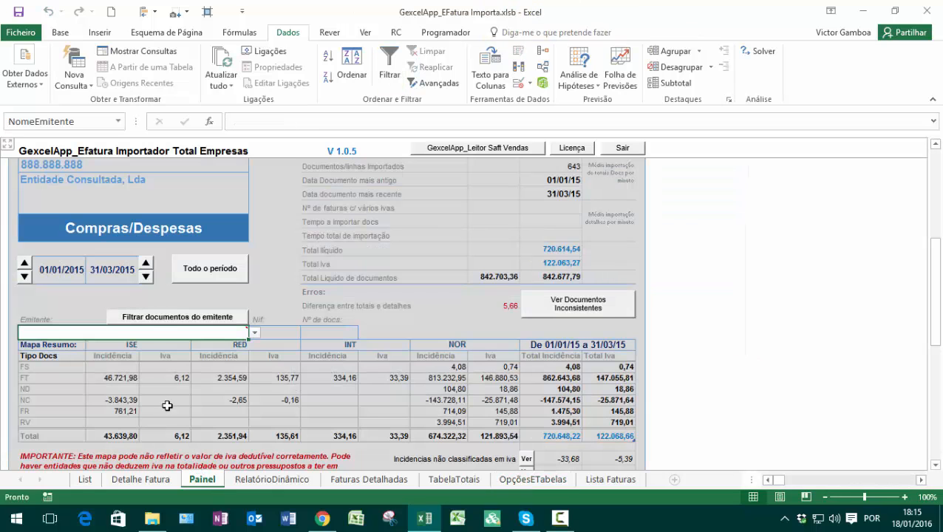
{"action": "left_click", "coordinate": [256, 333]}
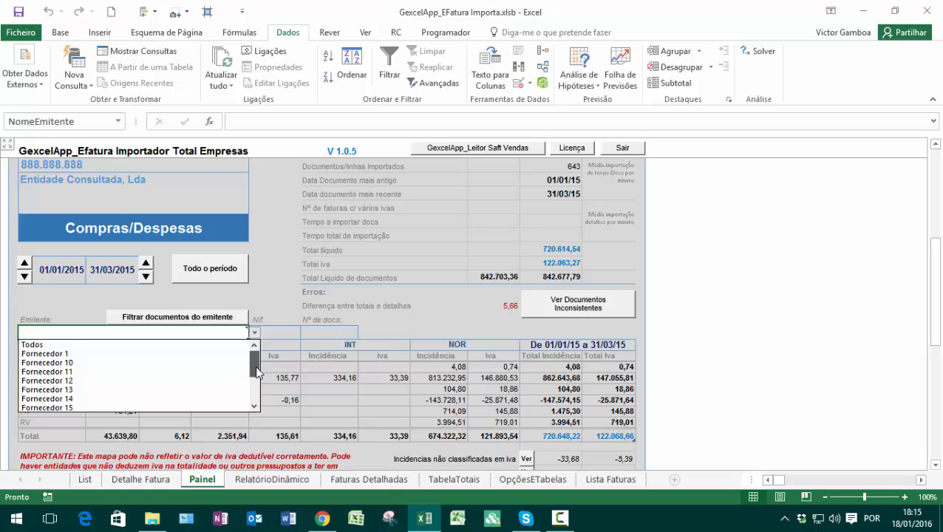
{"action": "left_click_drag", "start_coordinate": [255, 368], "coordinate": [255, 393]}
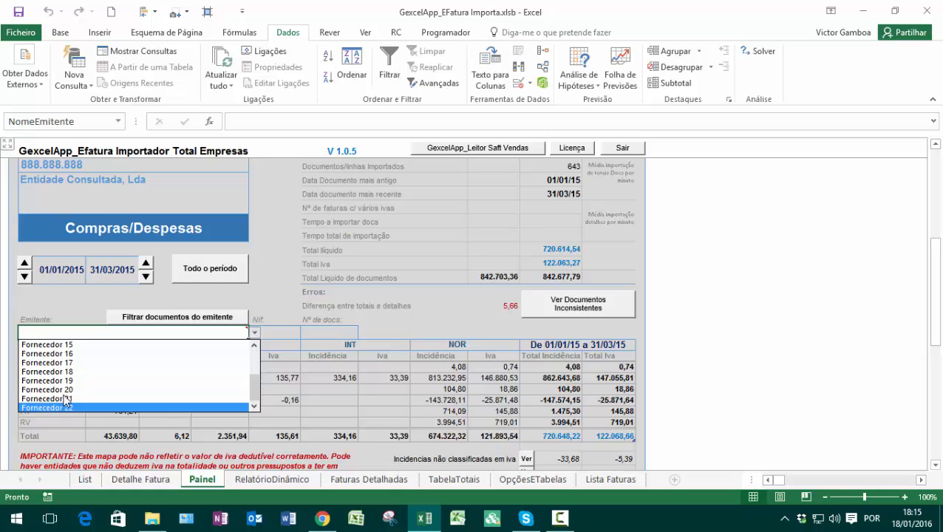
{"action": "left_click", "coordinate": [69, 333]}
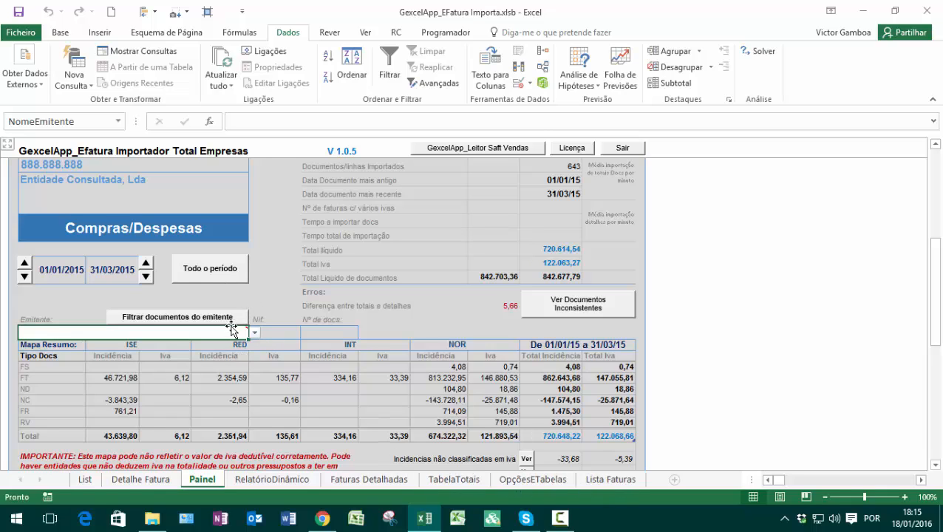
- Review the INDIRETO source formula in the Emitente cell's data validation and the table range it refers to
{"action": "mouse_move", "coordinate": [204, 331]}
{"action": "left_click", "coordinate": [518, 83]}
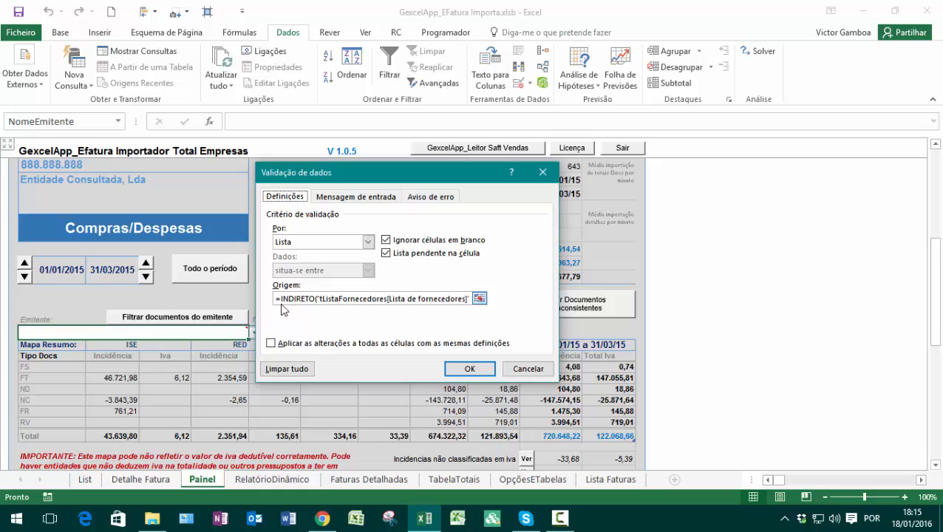
{"action": "left_click_drag", "start_coordinate": [277, 301], "coordinate": [480, 298]}
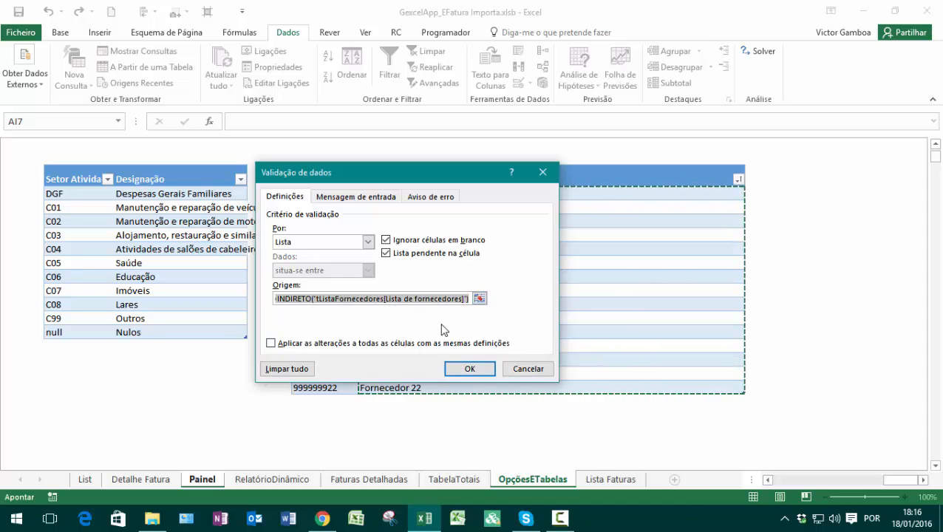
{"action": "left_click", "coordinate": [468, 368]}
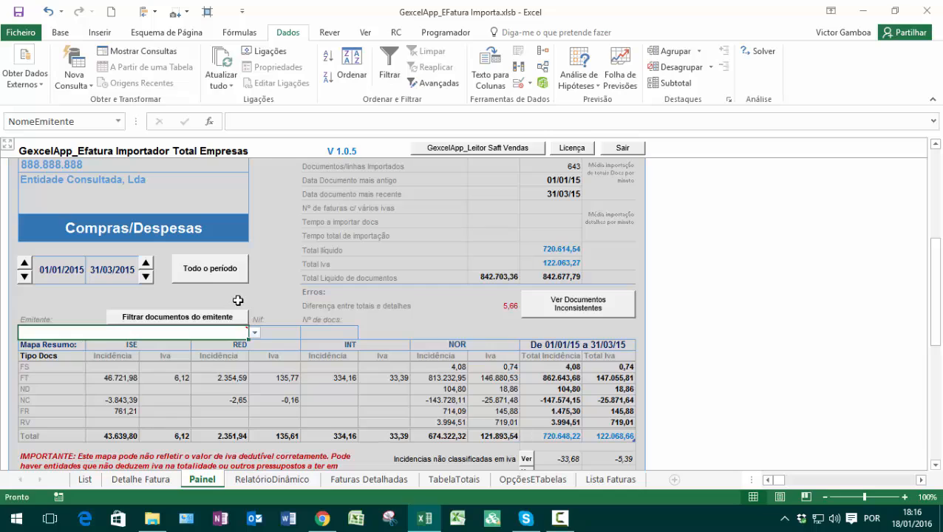